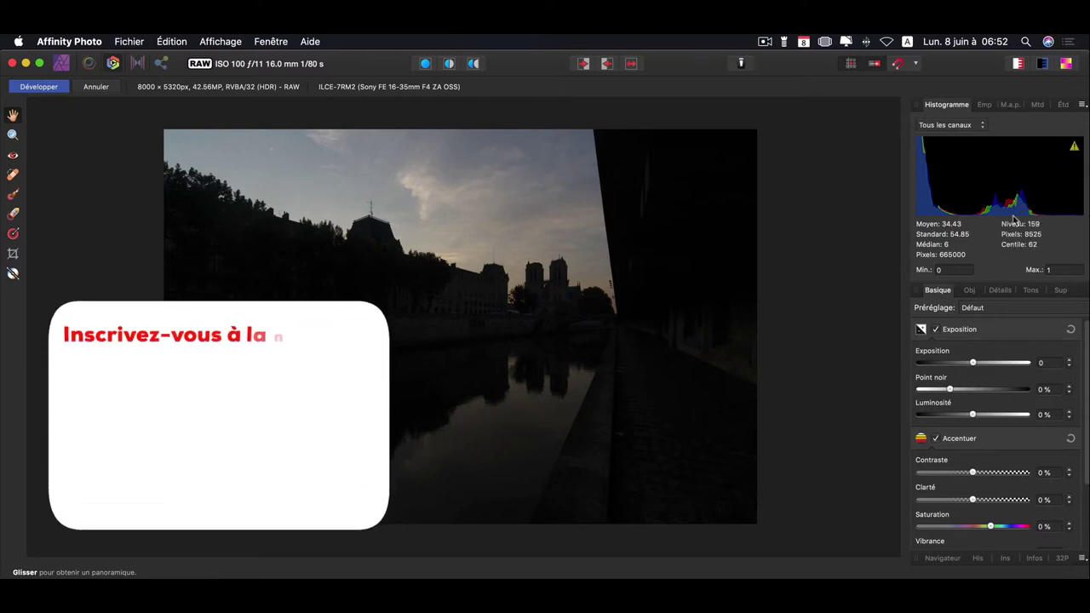
View the histogram's Rouge, Vert and Bleu channels one at a time.
{"action": "left_click", "coordinate": [958, 125]}
{"action": "left_click", "coordinate": [975, 136]}
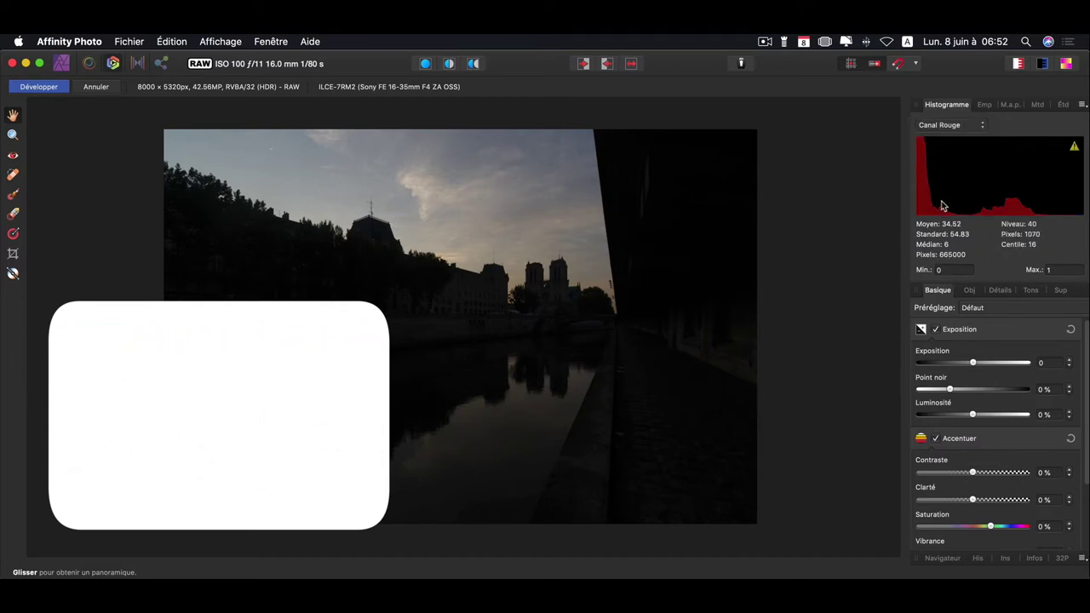
{"action": "left_click", "coordinate": [967, 125]}
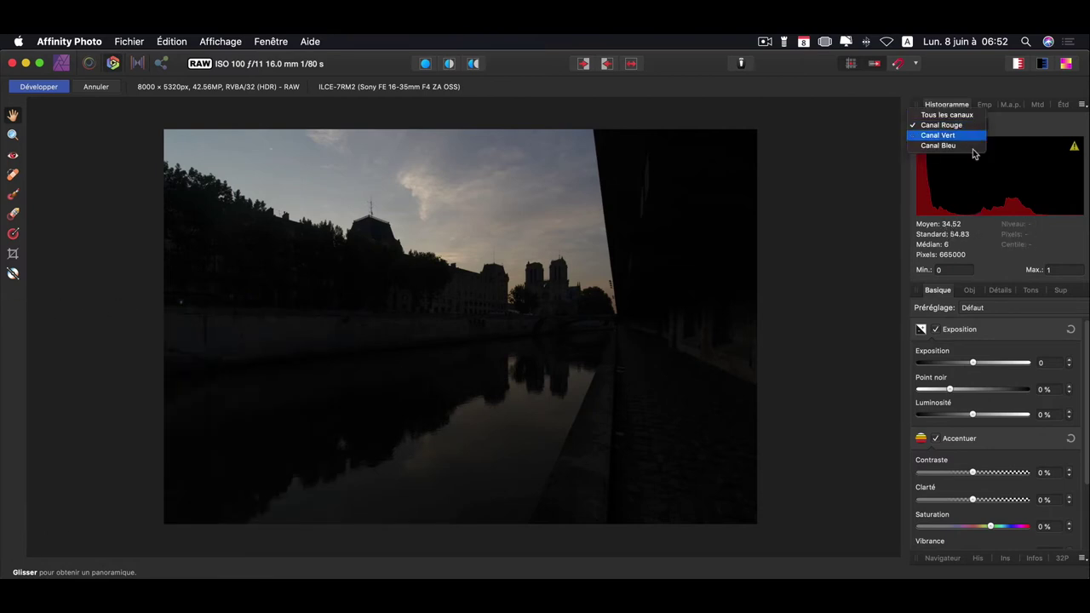
{"action": "left_click", "coordinate": [966, 137]}
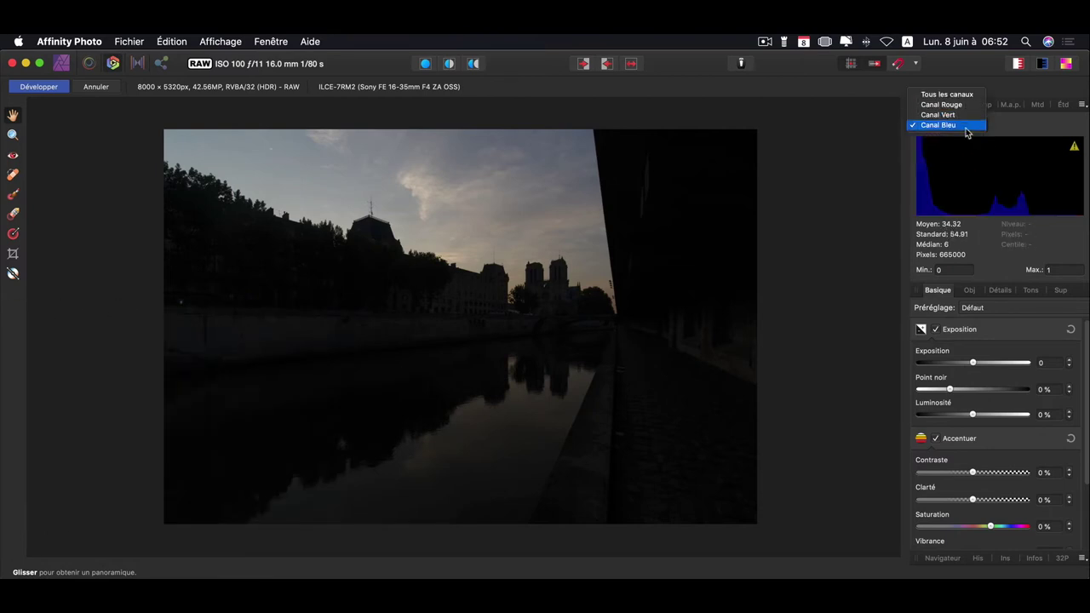
{"action": "left_click", "coordinate": [966, 126]}
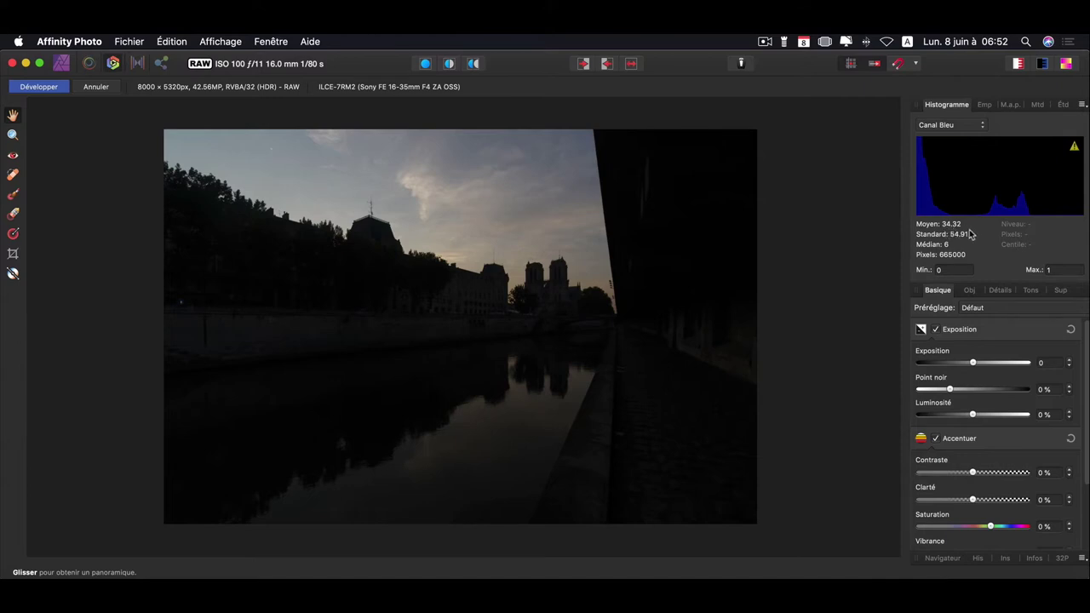
Recheck the red and blue channels, return to Tous les canaux, and show the Emplacement map.
{"action": "left_click", "coordinate": [969, 125]}
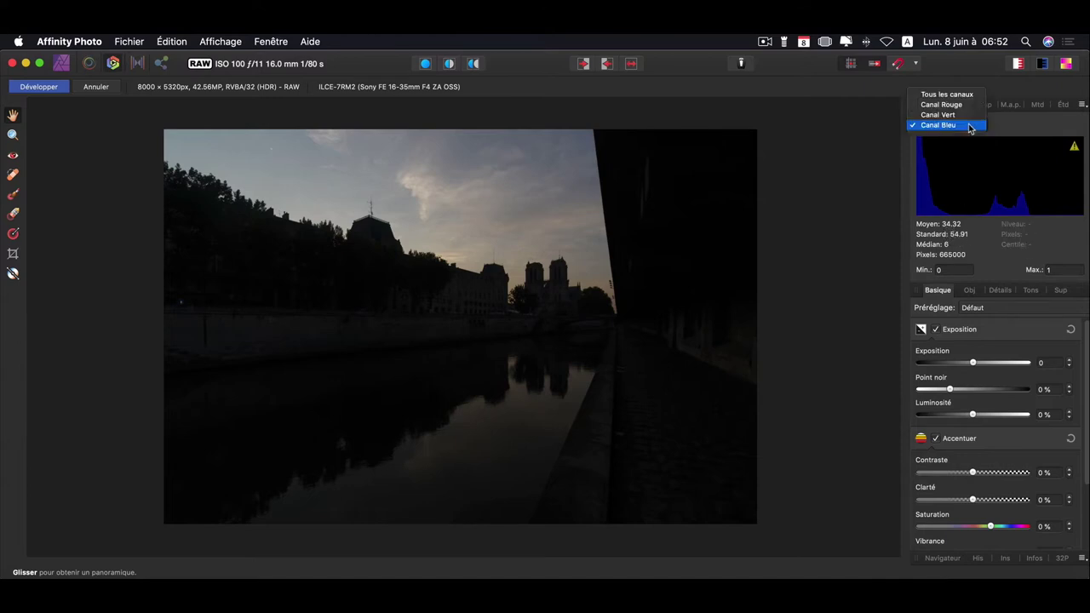
{"action": "left_click", "coordinate": [970, 105]}
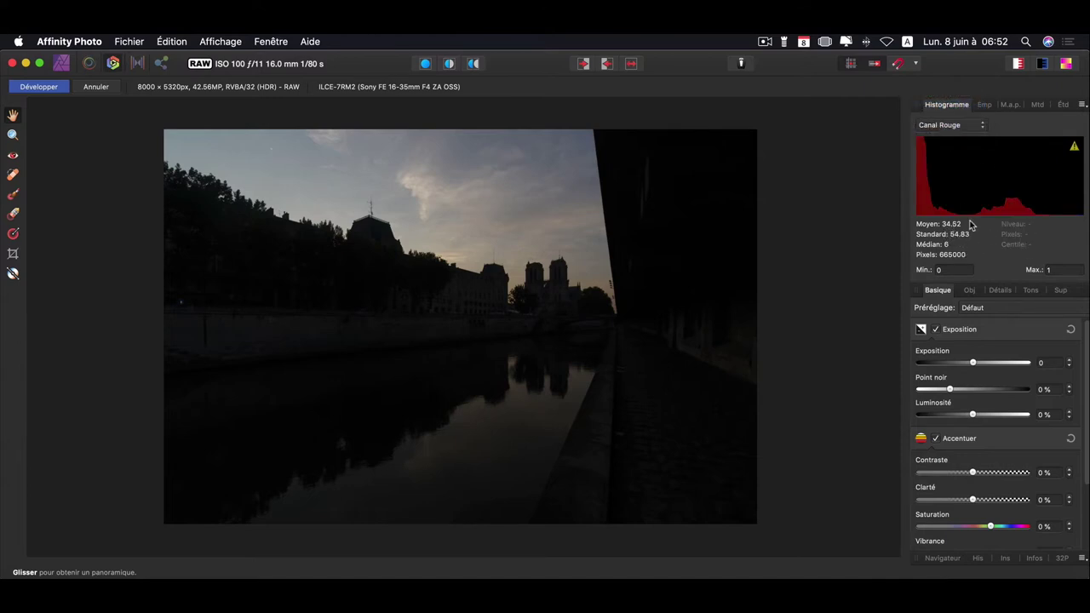
{"action": "left_click", "coordinate": [969, 126]}
{"action": "left_click", "coordinate": [979, 146]}
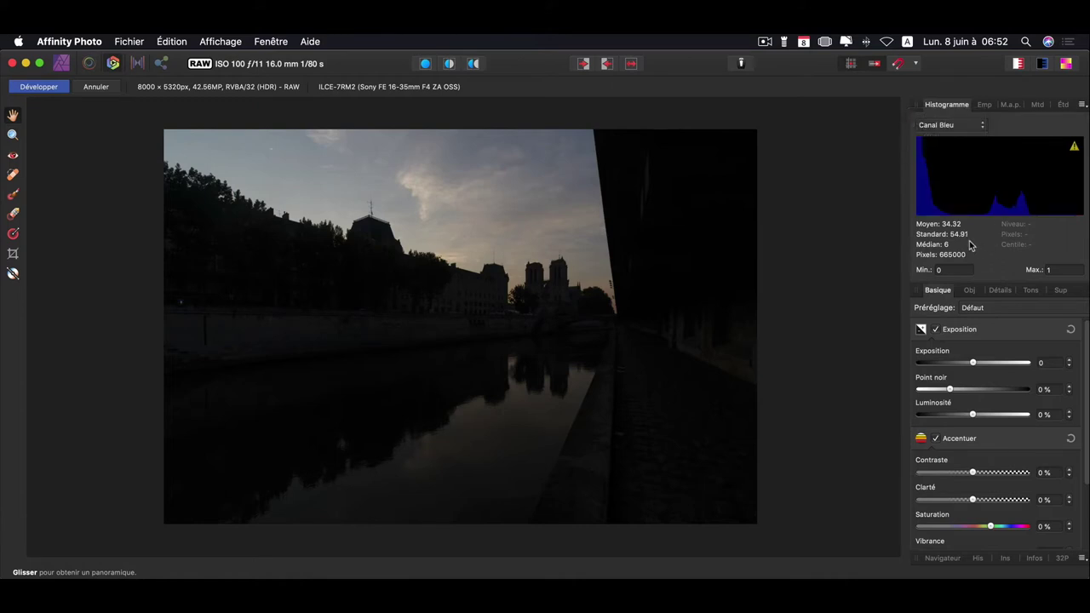
{"action": "left_click", "coordinate": [969, 125]}
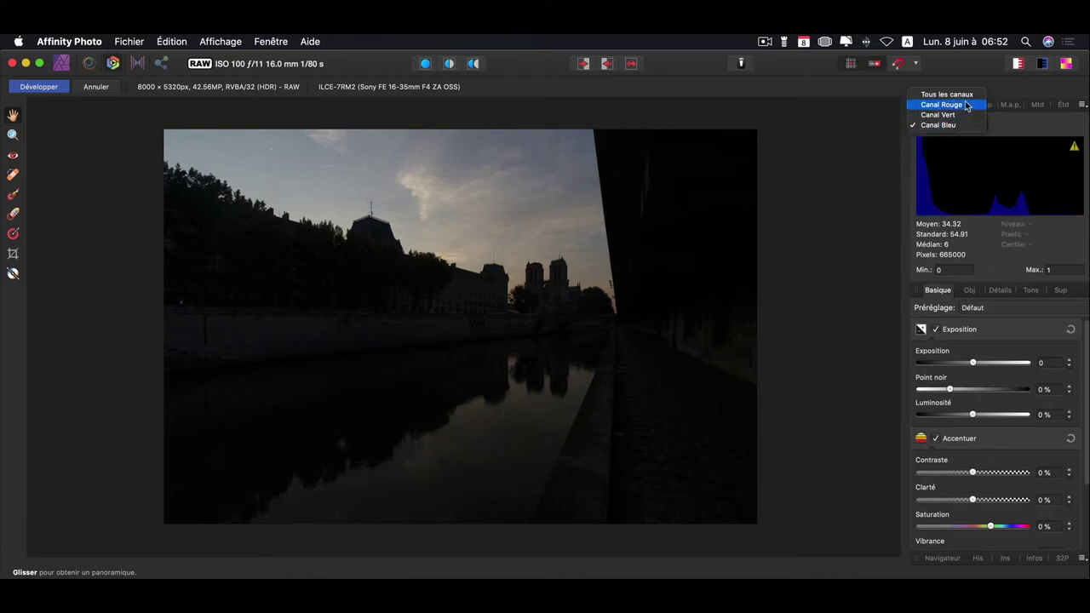
{"action": "left_click", "coordinate": [971, 93]}
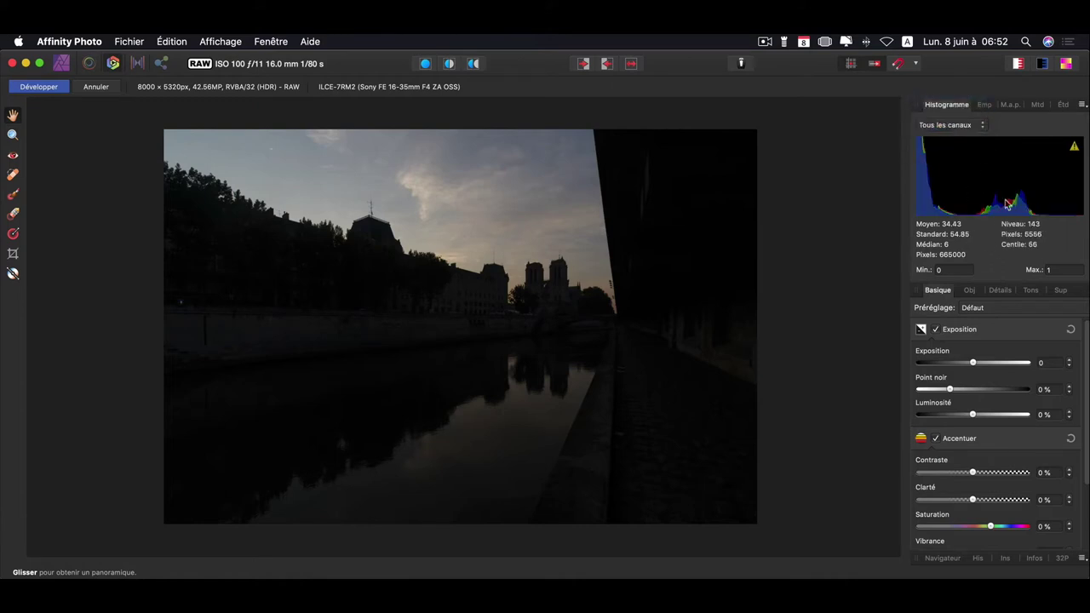
{"action": "left_click", "coordinate": [984, 105]}
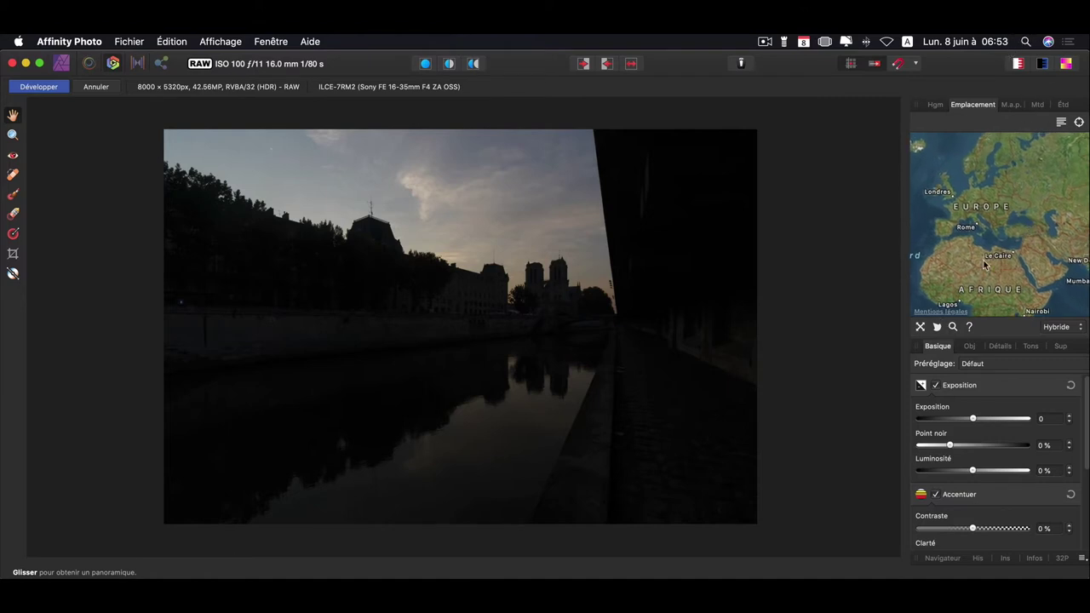
Check the Mise au point info, then read the Métadonnées Exif: Sony ILCE-7RM2, 16–35mm, 1/80s, f/11, ISO 100.
{"action": "left_click", "coordinate": [1010, 105]}
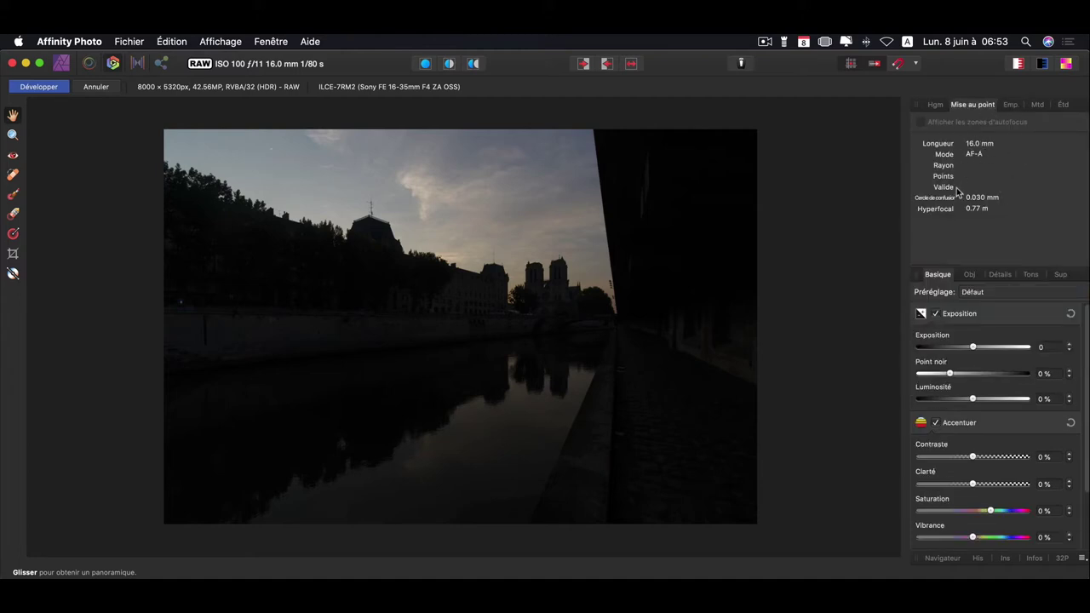
{"action": "left_click", "coordinate": [1038, 106]}
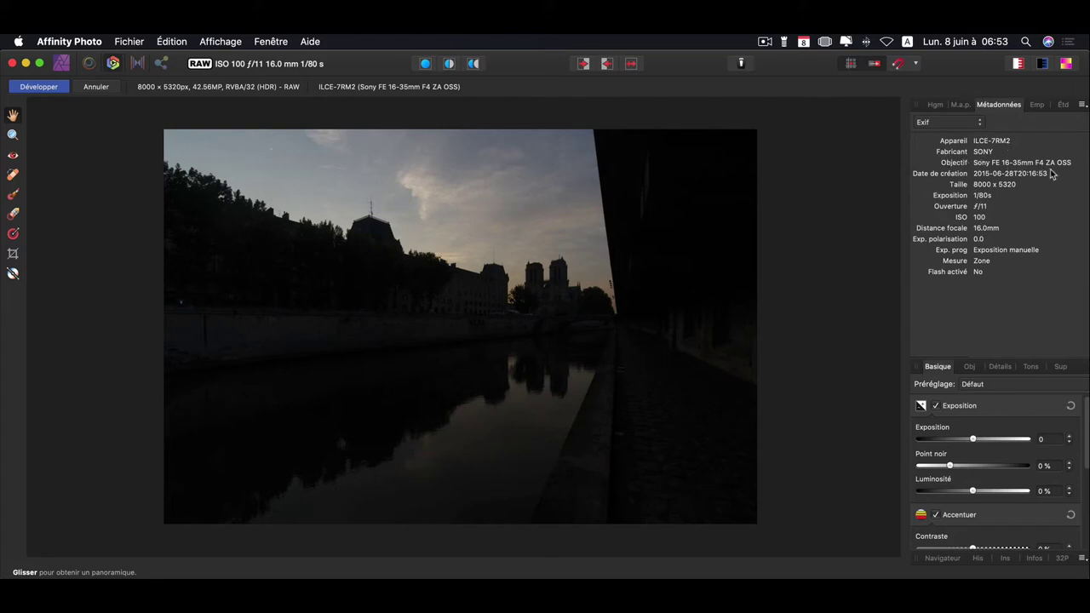
{"action": "left_click", "coordinate": [960, 104]}
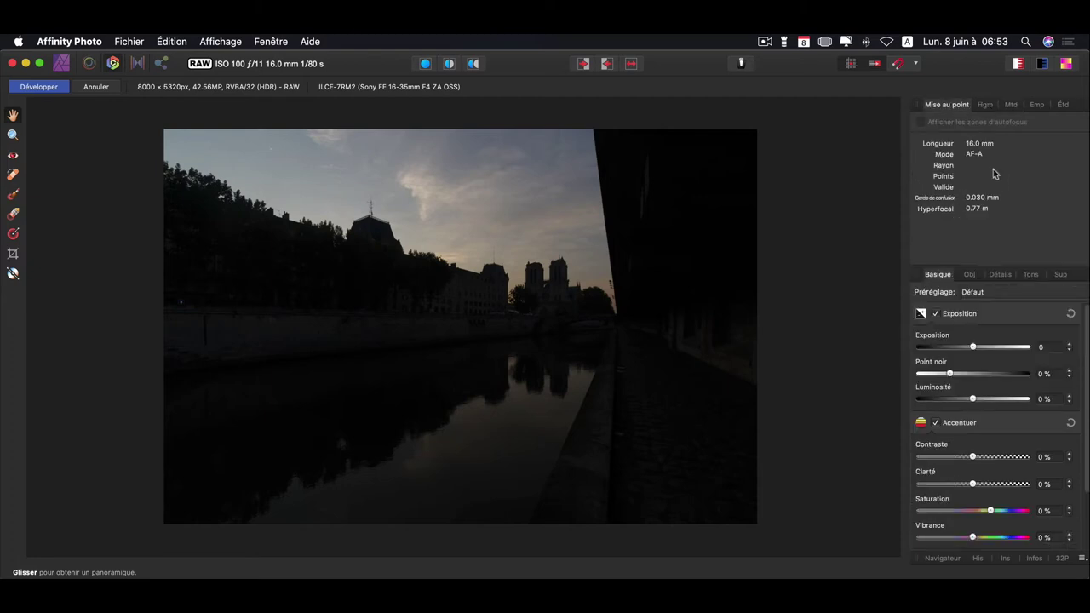
{"action": "left_click", "coordinate": [986, 106]}
{"action": "left_click", "coordinate": [1017, 105]}
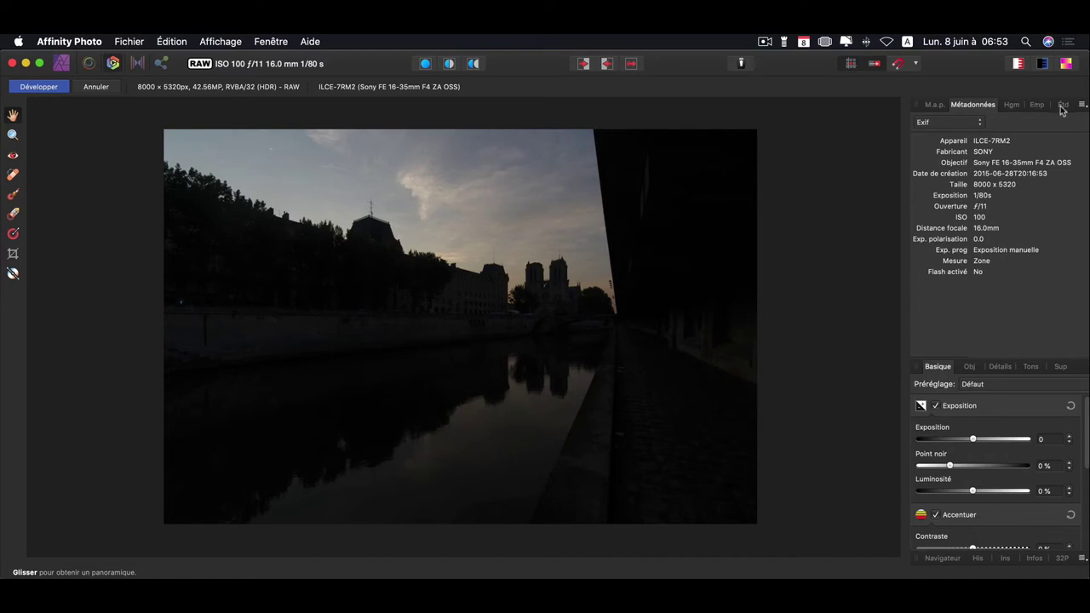
Switch the Étendue scope to Forme d'onde d'intensité, then return to the all-channel Histogramme.
{"action": "left_click", "coordinate": [1063, 105]}
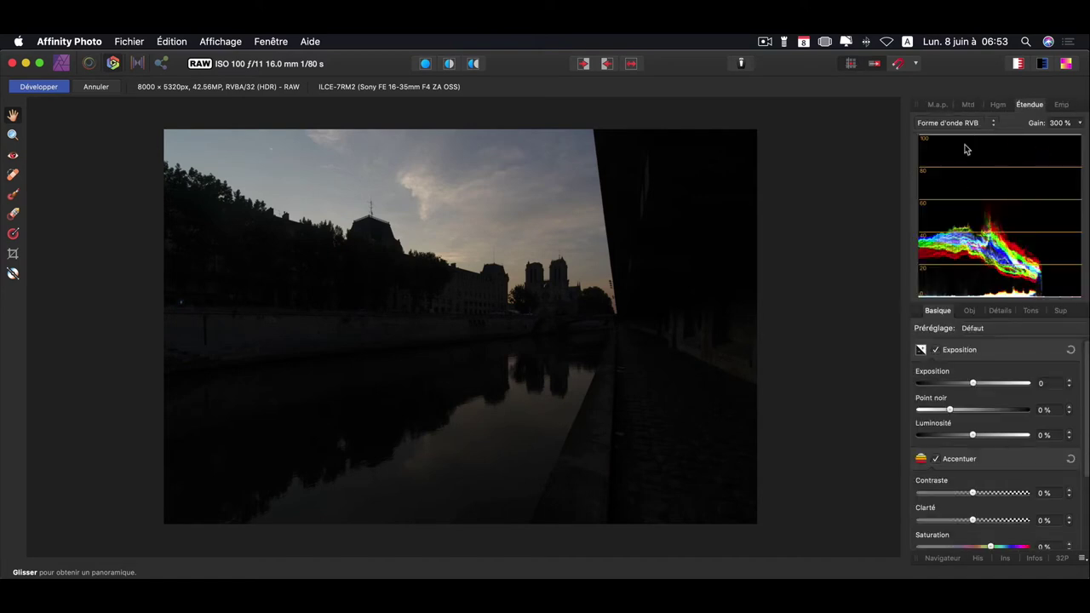
{"action": "left_click", "coordinate": [980, 122]}
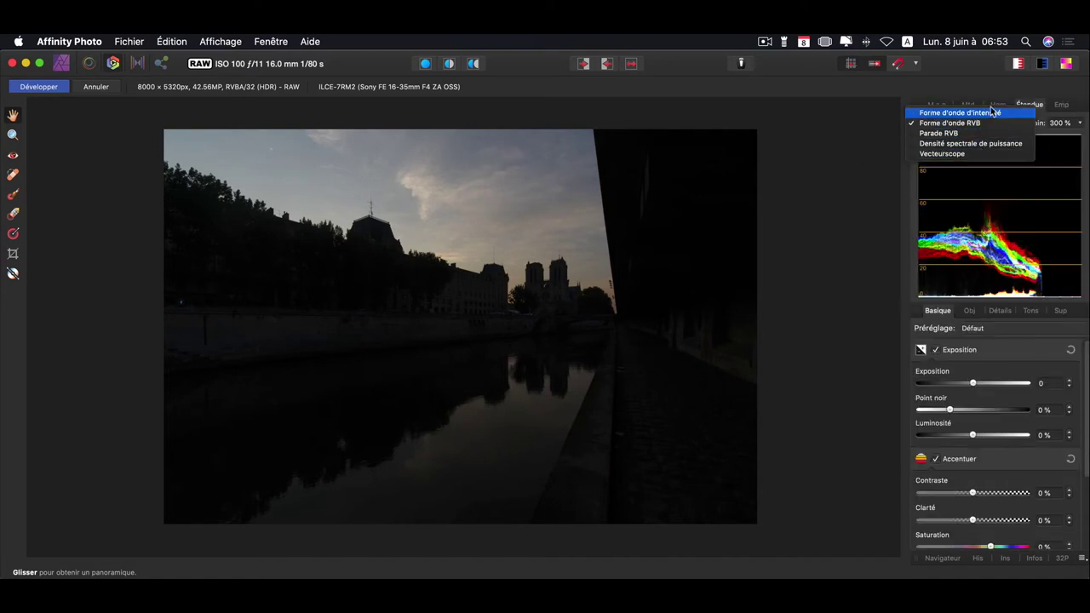
{"action": "left_click", "coordinate": [992, 113]}
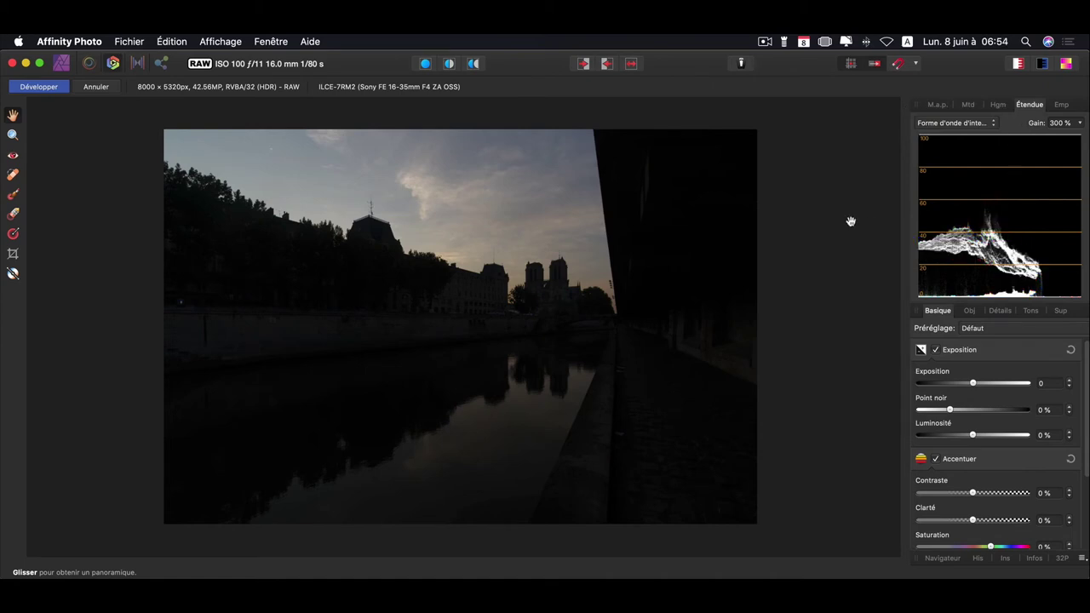
{"action": "left_click", "coordinate": [948, 107]}
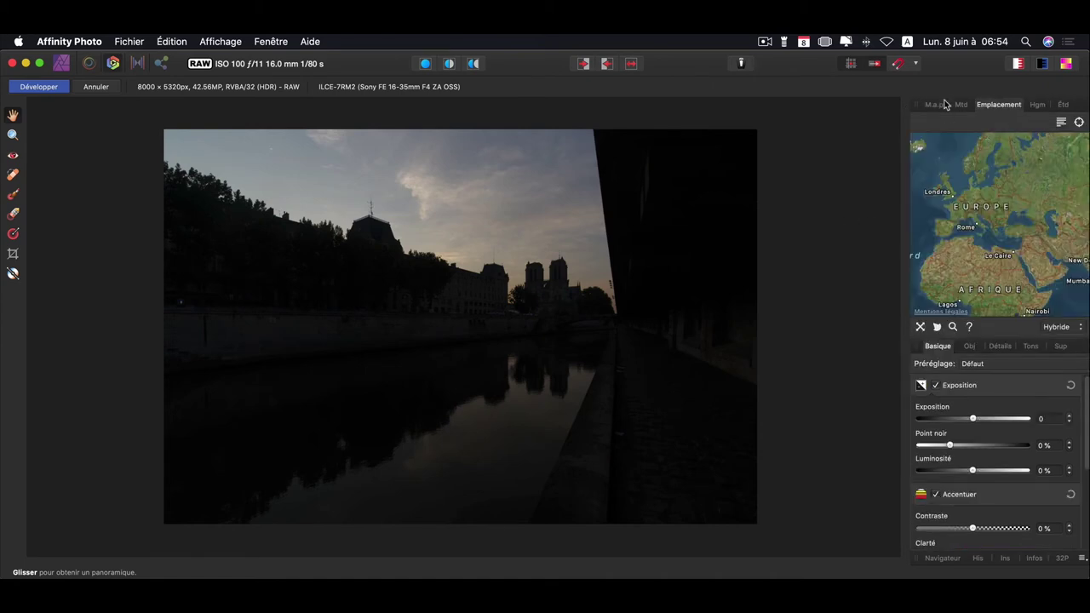
{"action": "left_click", "coordinate": [948, 106]}
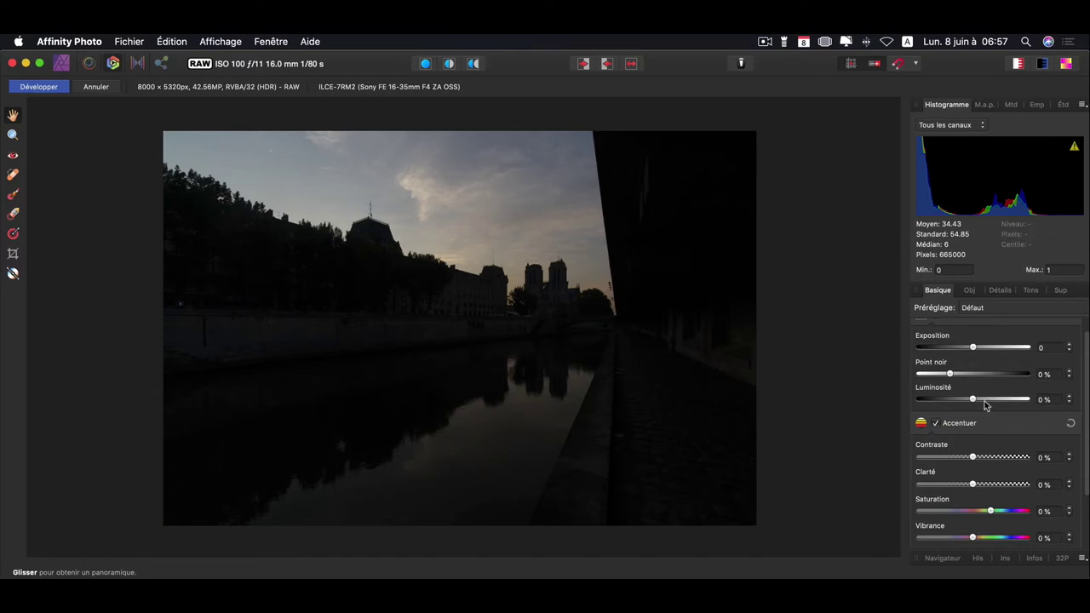
{"action": "left_click", "coordinate": [1022, 309]}
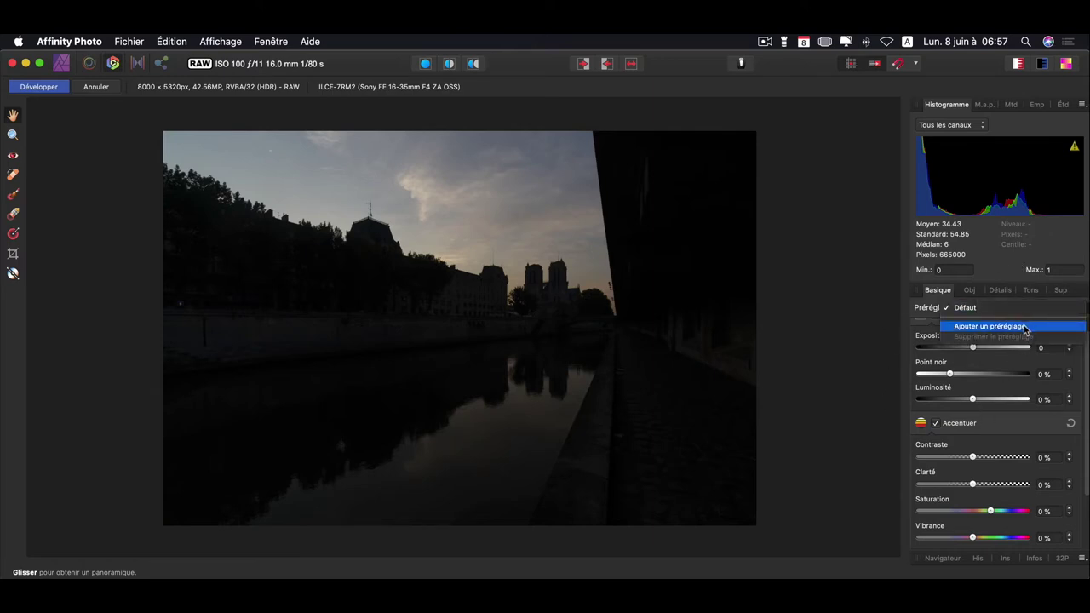
{"action": "left_click", "coordinate": [857, 431]}
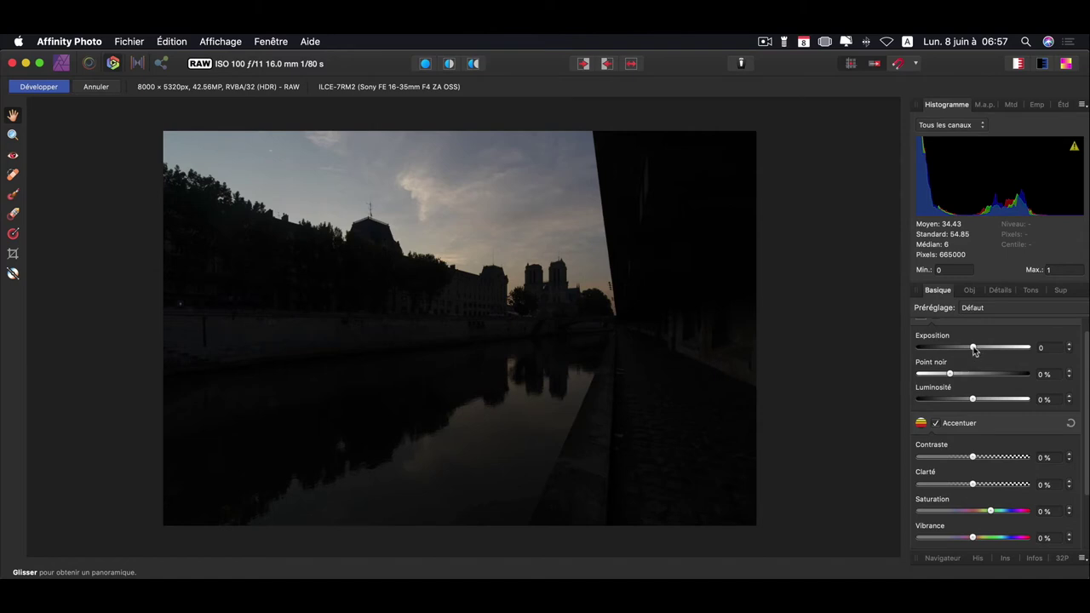
Set Exposition to 1,288 and Luminosité to 16 %.
{"action": "left_click_drag", "start_coordinate": [973, 348], "coordinate": [1021, 347]}
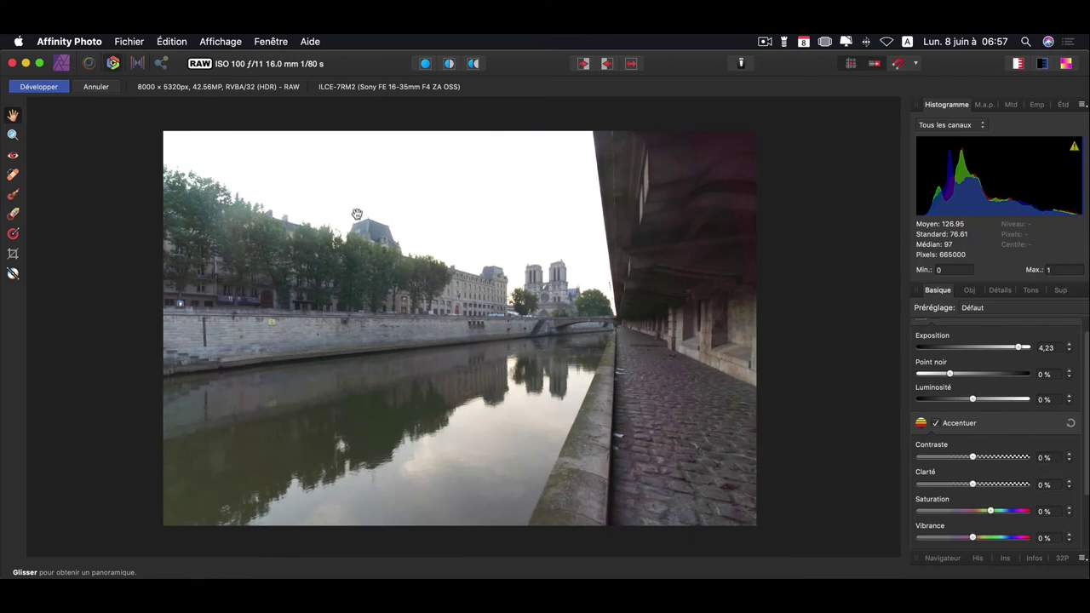
{"action": "left_click_drag", "start_coordinate": [1020, 348], "coordinate": [990, 356]}
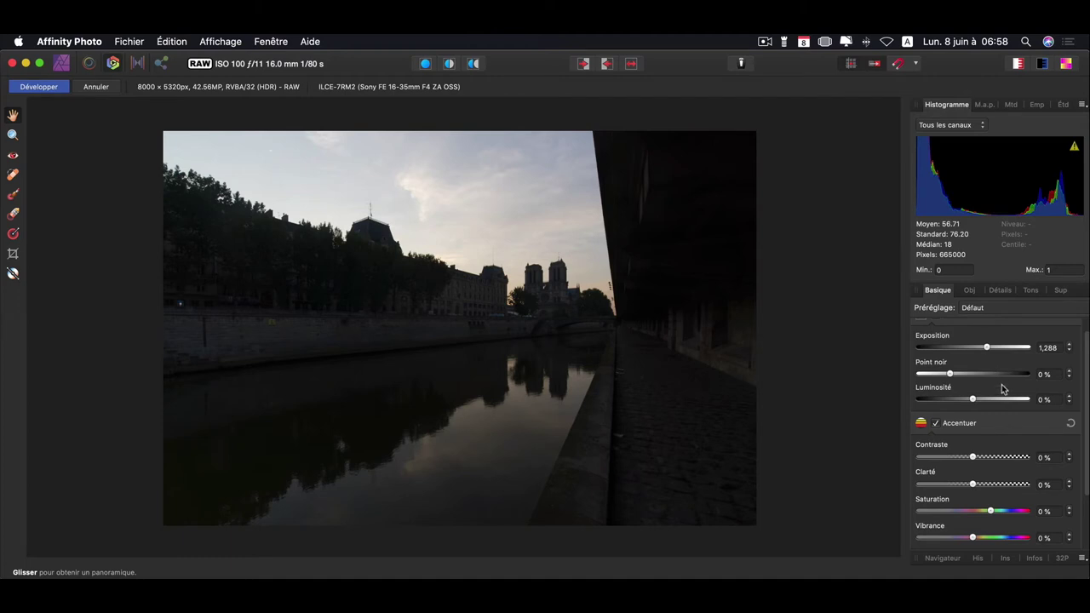
{"action": "left_click_drag", "start_coordinate": [974, 399], "coordinate": [1014, 400]}
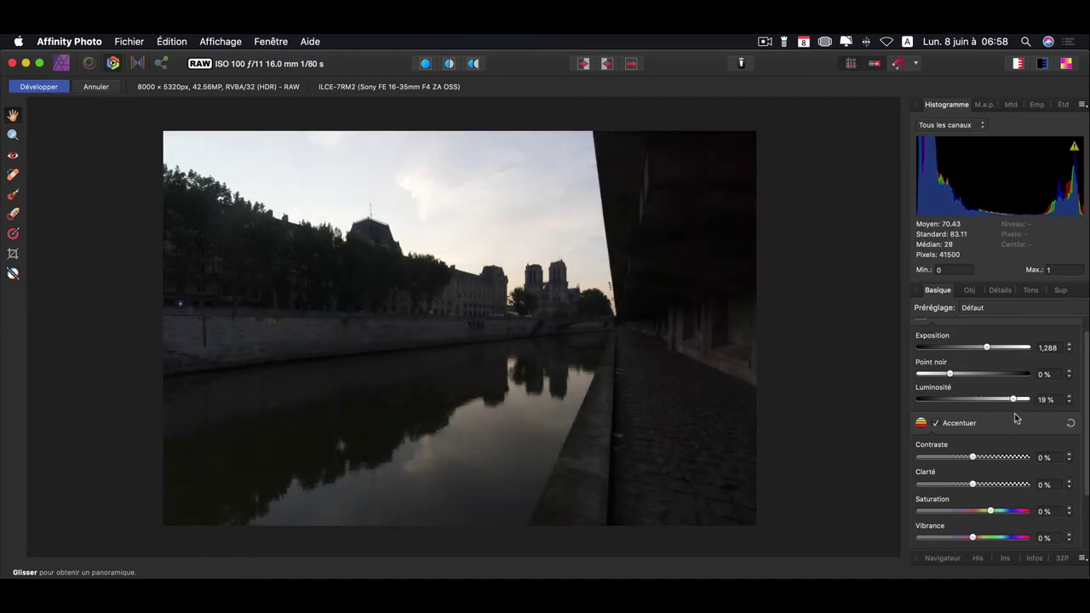
{"action": "mouse_move", "coordinate": [1013, 399]}
{"action": "left_mouse_down"}
{"action": "mouse_move", "coordinate": [1026, 399]}
{"action": "mouse_move", "coordinate": [1012, 405]}
{"action": "left_mouse_up"}
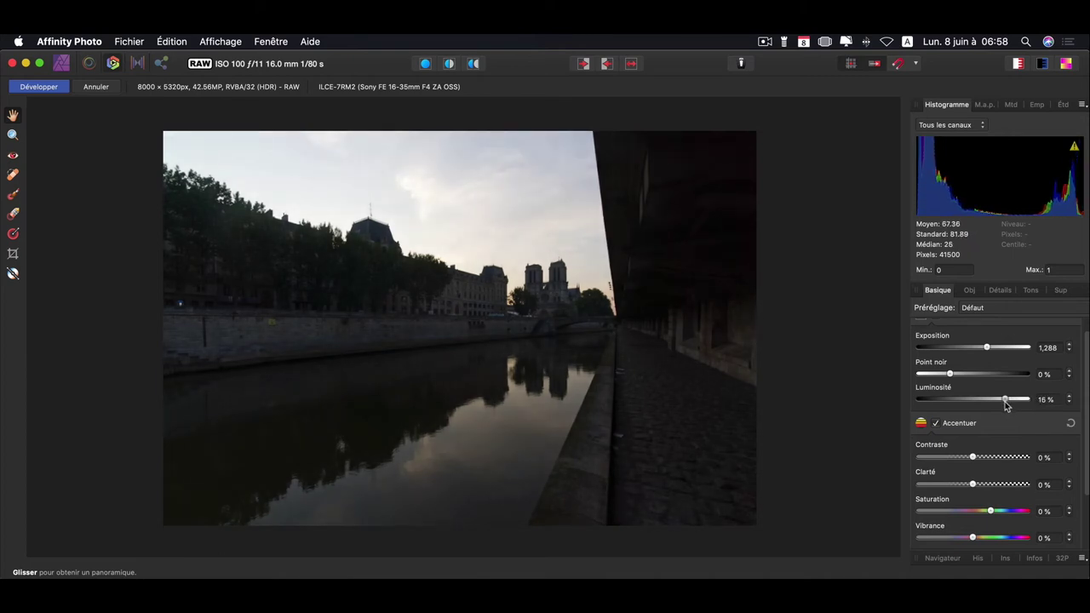
Set Point noir to -2 % and Contraste to 5 %.
{"action": "left_click_drag", "start_coordinate": [951, 375], "coordinate": [984, 374]}
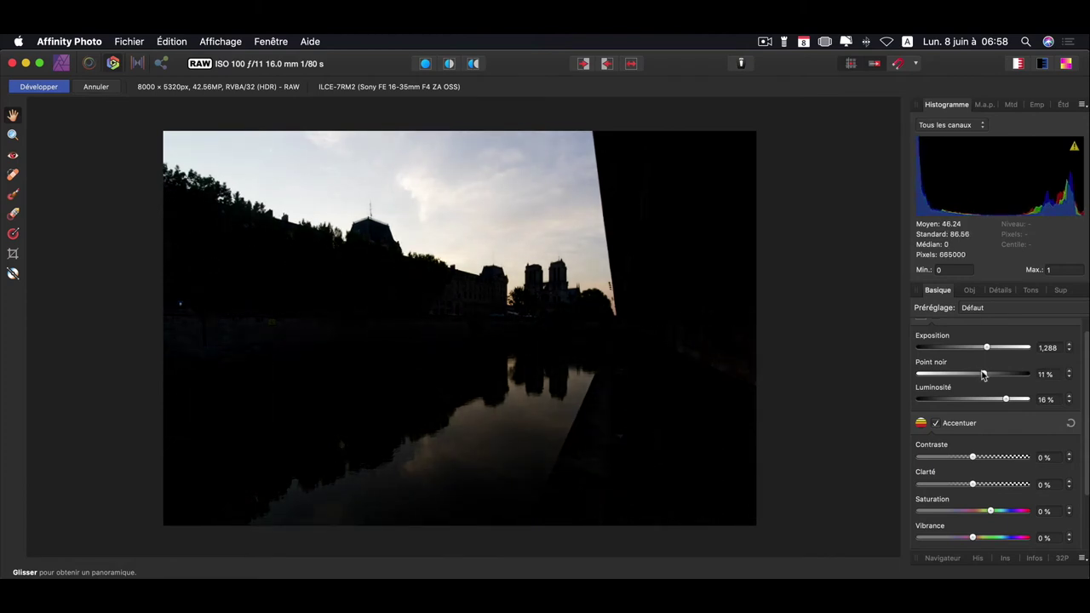
{"action": "left_click_drag", "start_coordinate": [984, 375], "coordinate": [920, 385]}
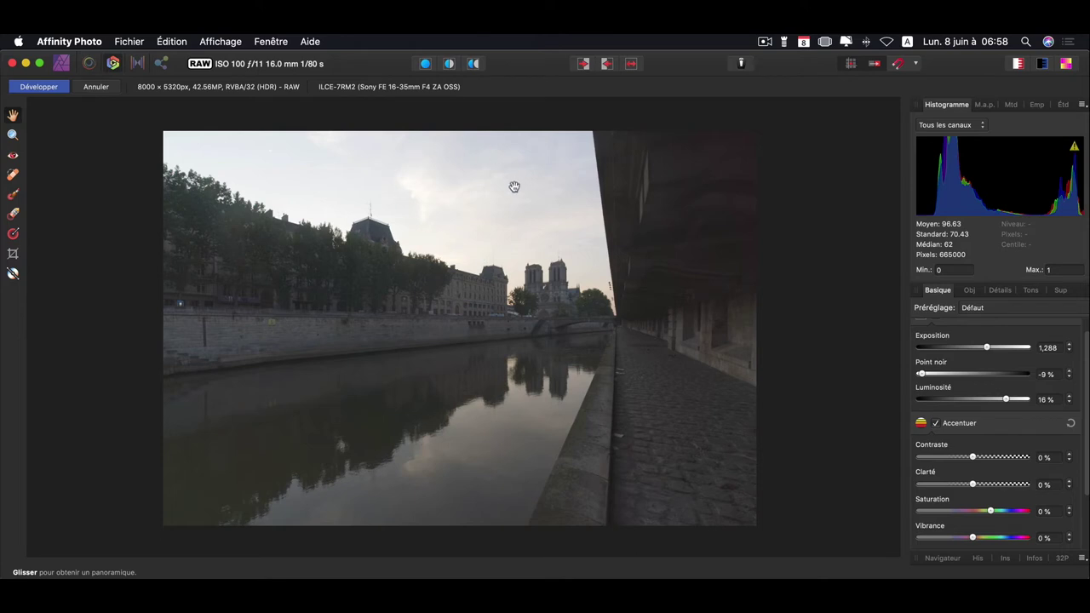
{"action": "left_click_drag", "start_coordinate": [921, 376], "coordinate": [930, 374]}
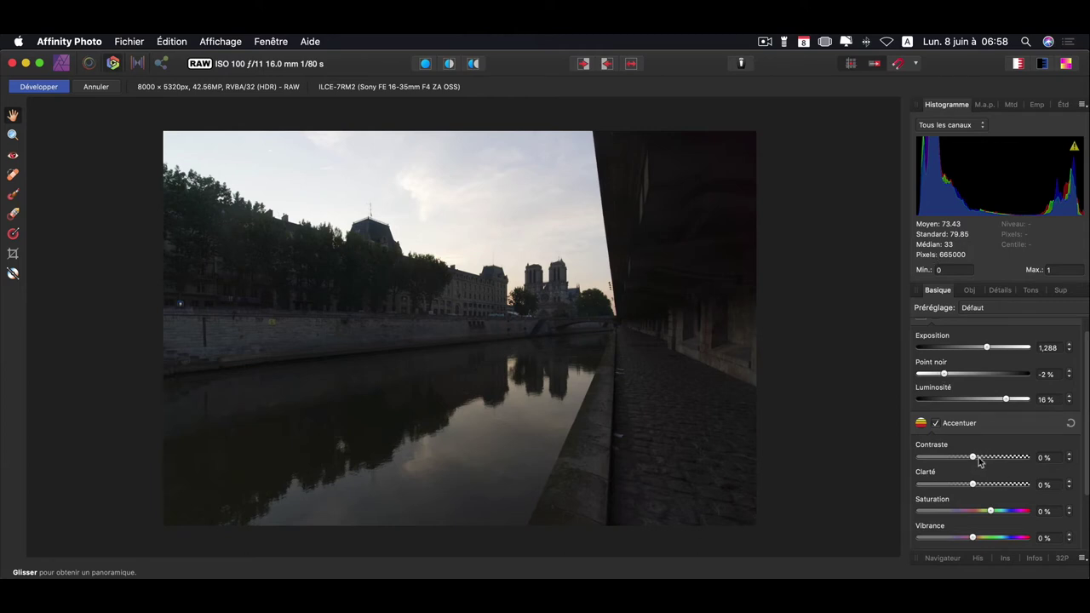
{"action": "left_click_drag", "start_coordinate": [973, 458], "coordinate": [975, 460]}
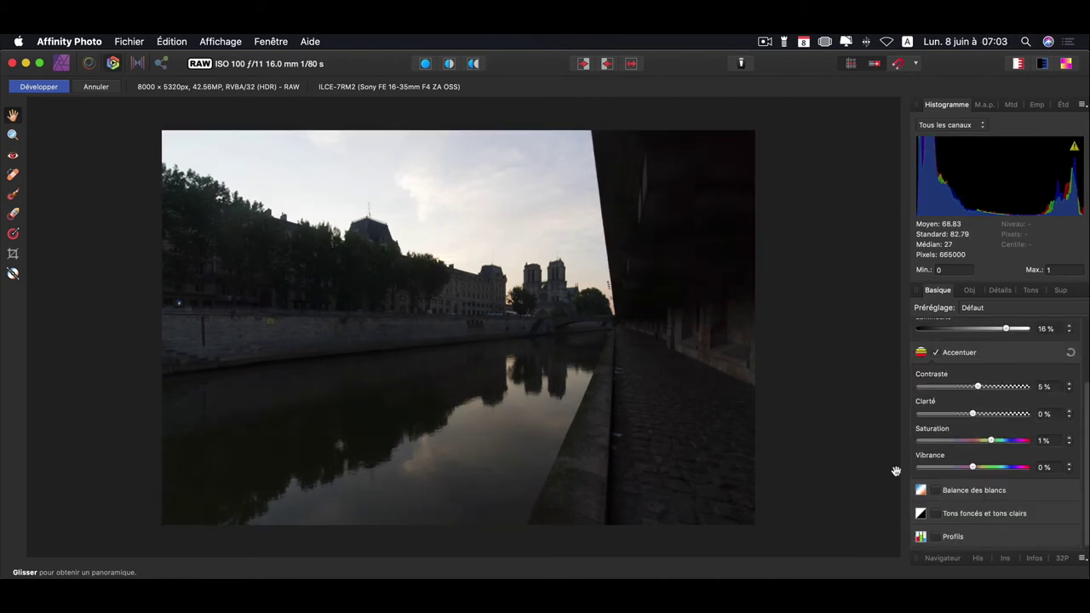
{"action": "left_click", "coordinate": [936, 491]}
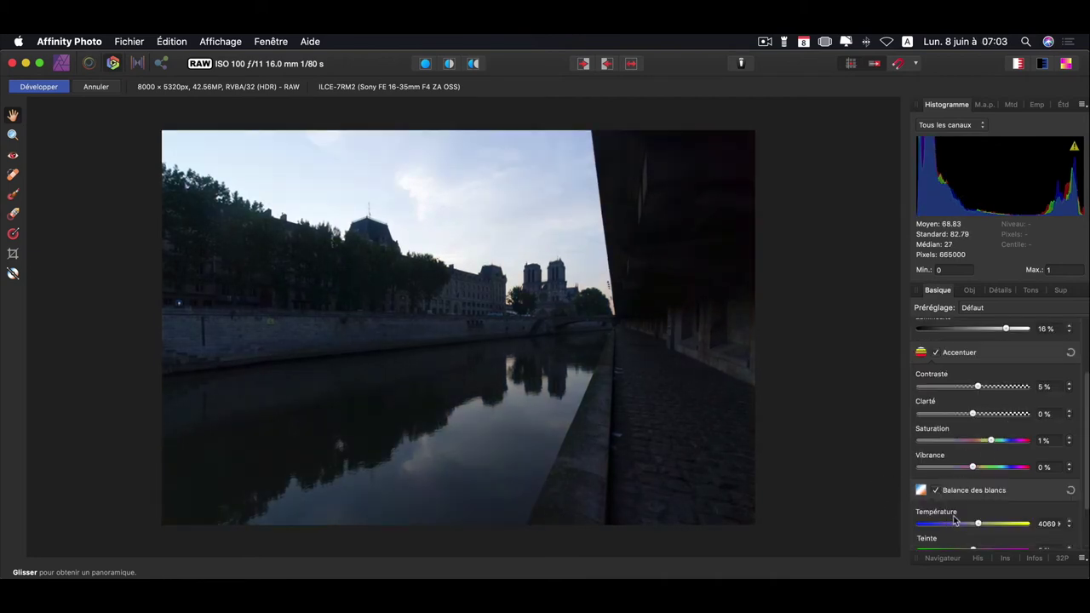
{"action": "scroll", "coordinate": [1087, 432], "scroll_direction": "down", "scroll_amount": 3}
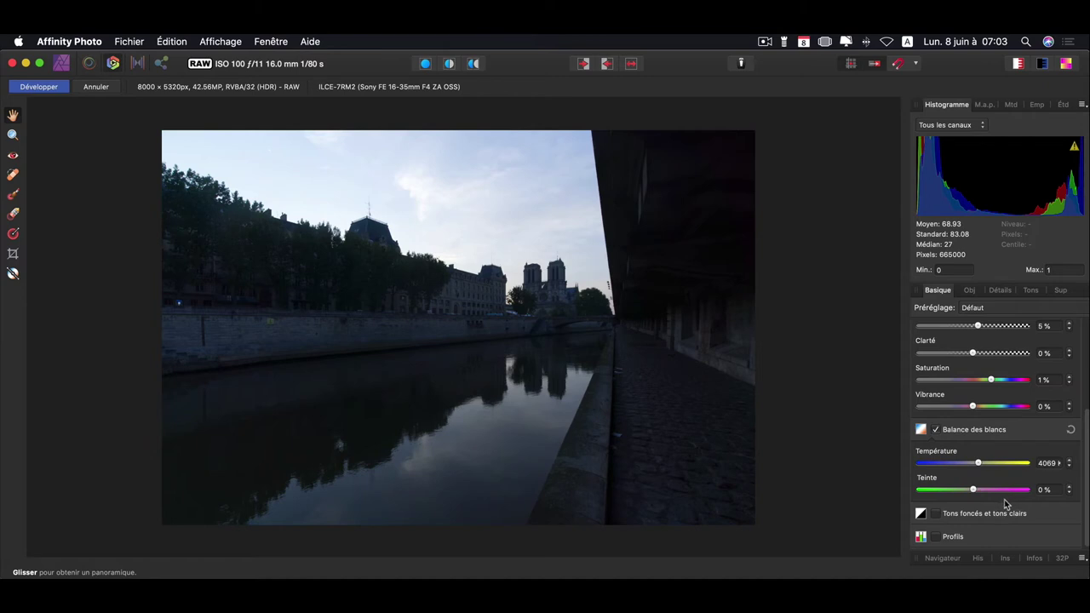
{"action": "left_click", "coordinate": [937, 430]}
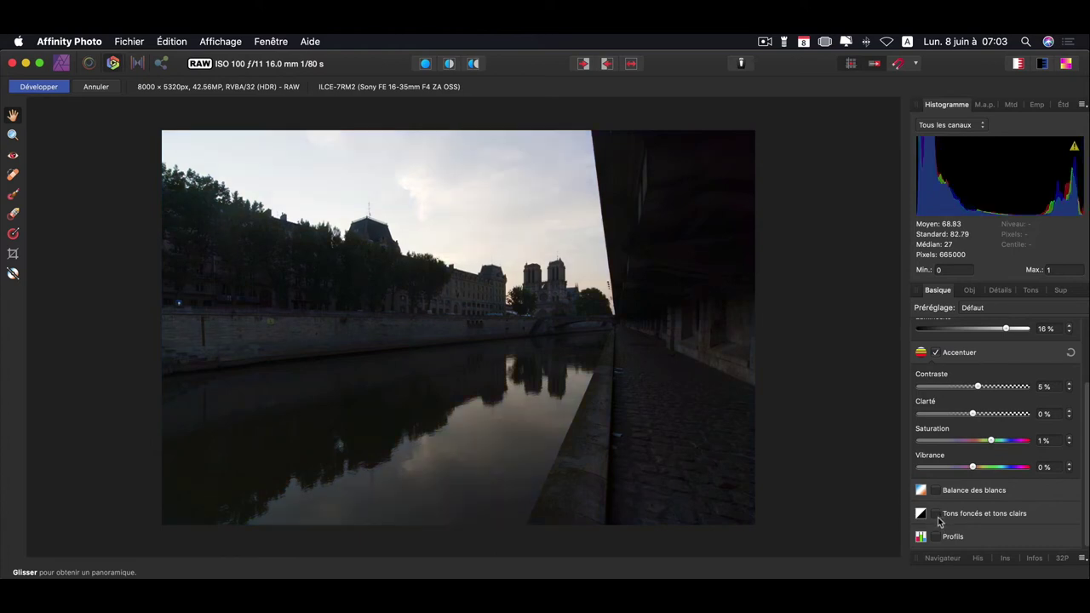
Enable Tons foncés et tons clairs and lift Tons foncés to about 54%, highlights at 0%.
{"action": "left_click", "coordinate": [936, 513]}
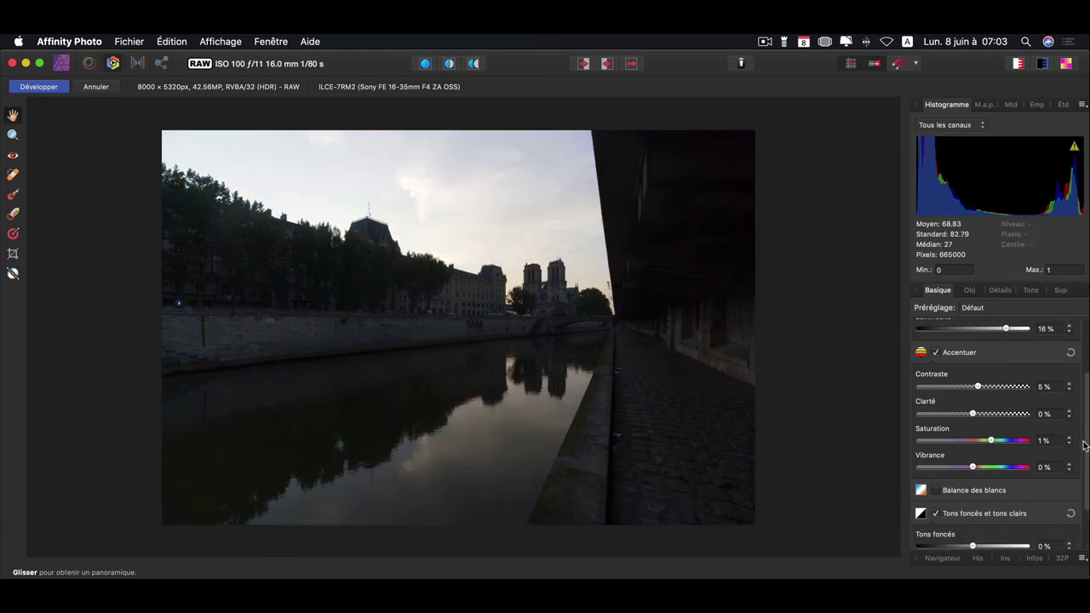
{"action": "left_click_drag", "start_coordinate": [1086, 445], "coordinate": [1084, 505]}
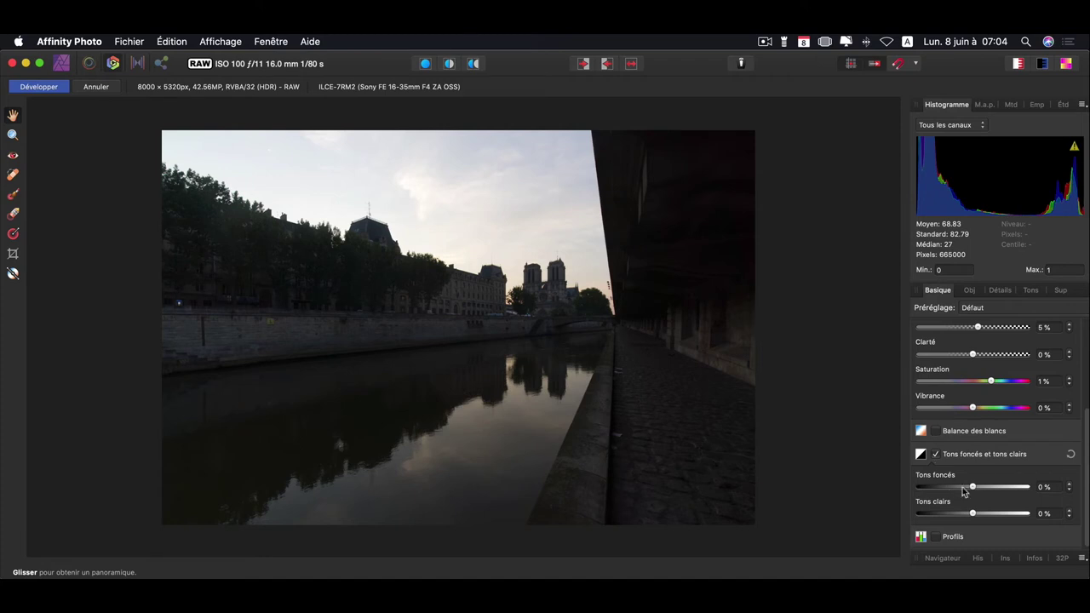
{"action": "mouse_move", "coordinate": [972, 486]}
{"action": "left_mouse_down"}
{"action": "mouse_move", "coordinate": [945, 489]}
{"action": "mouse_move", "coordinate": [995, 487]}
{"action": "left_mouse_up"}
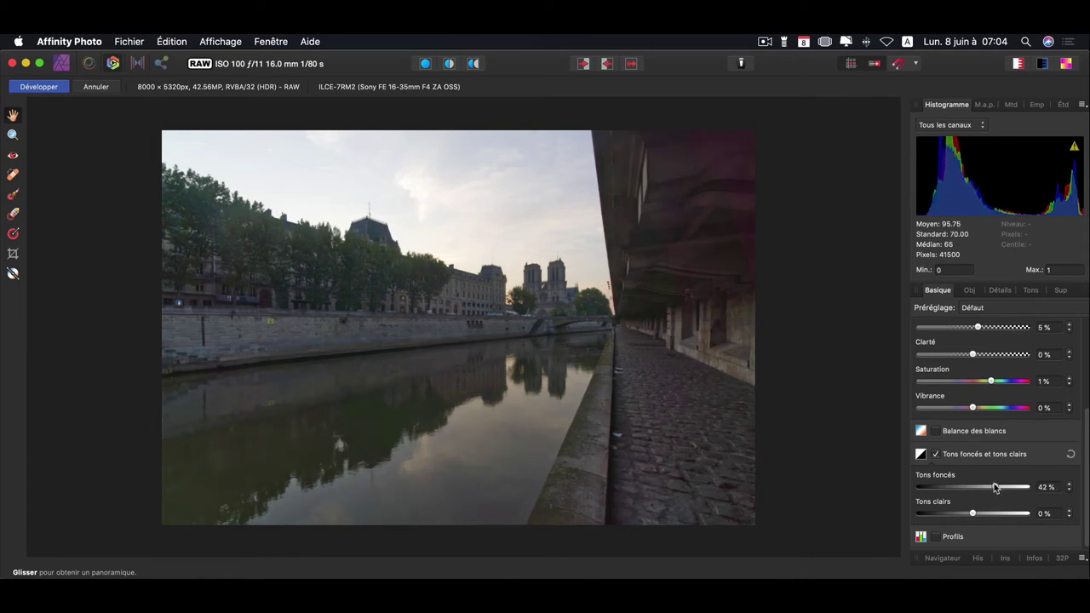
{"action": "left_click_drag", "start_coordinate": [995, 487], "coordinate": [1011, 487]}
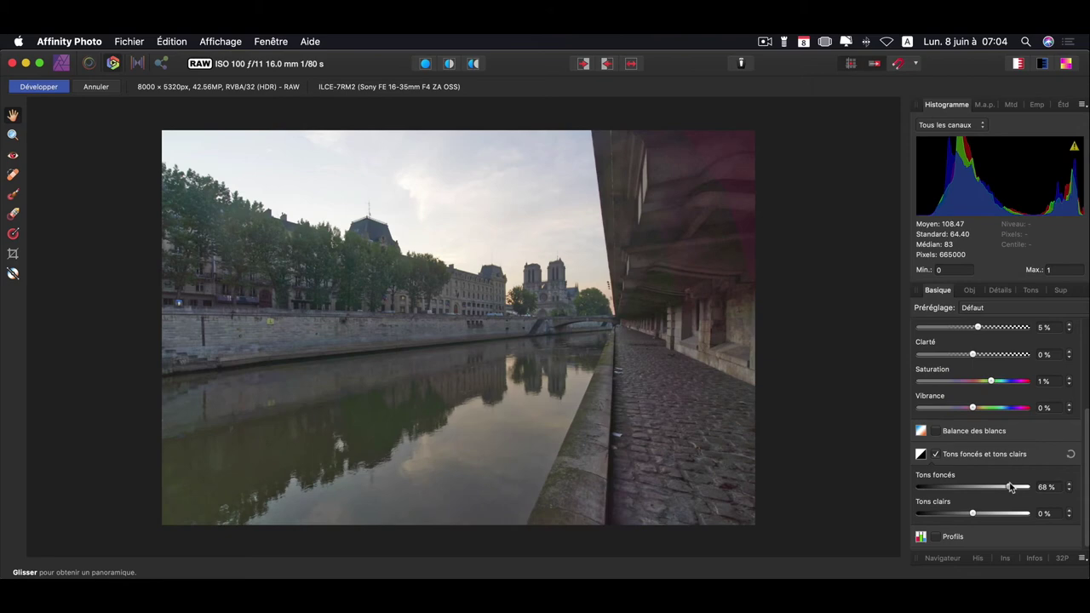
{"action": "left_click_drag", "start_coordinate": [1010, 486], "coordinate": [993, 487]}
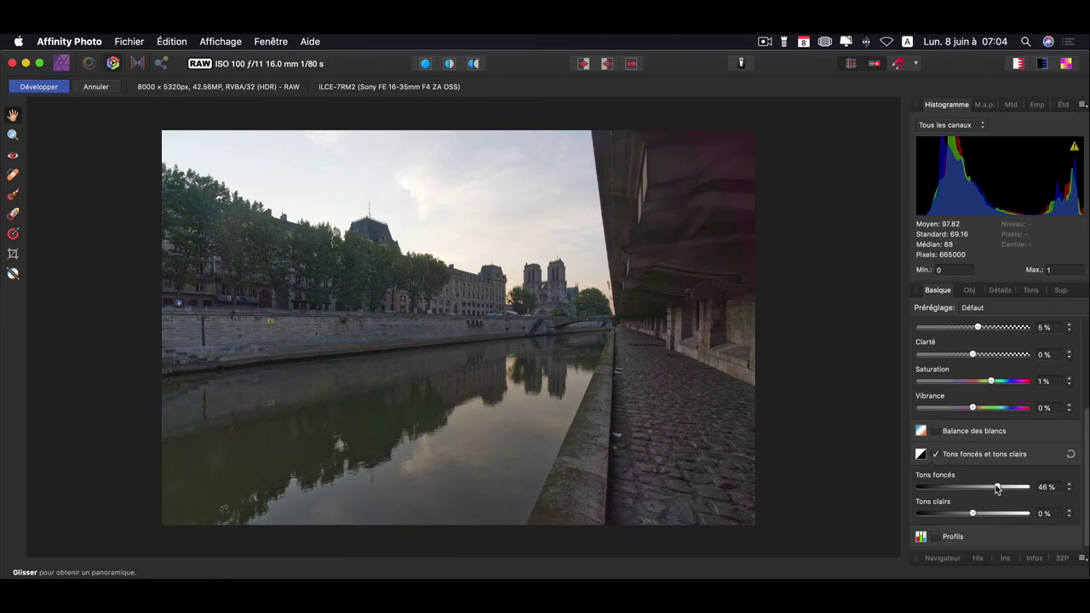
{"action": "mouse_move", "coordinate": [998, 487]}
{"action": "left_mouse_down"}
{"action": "mouse_move", "coordinate": [982, 487]}
{"action": "mouse_move", "coordinate": [998, 487]}
{"action": "left_mouse_up"}
{"action": "left_click_drag", "start_coordinate": [973, 515], "coordinate": [962, 516]}
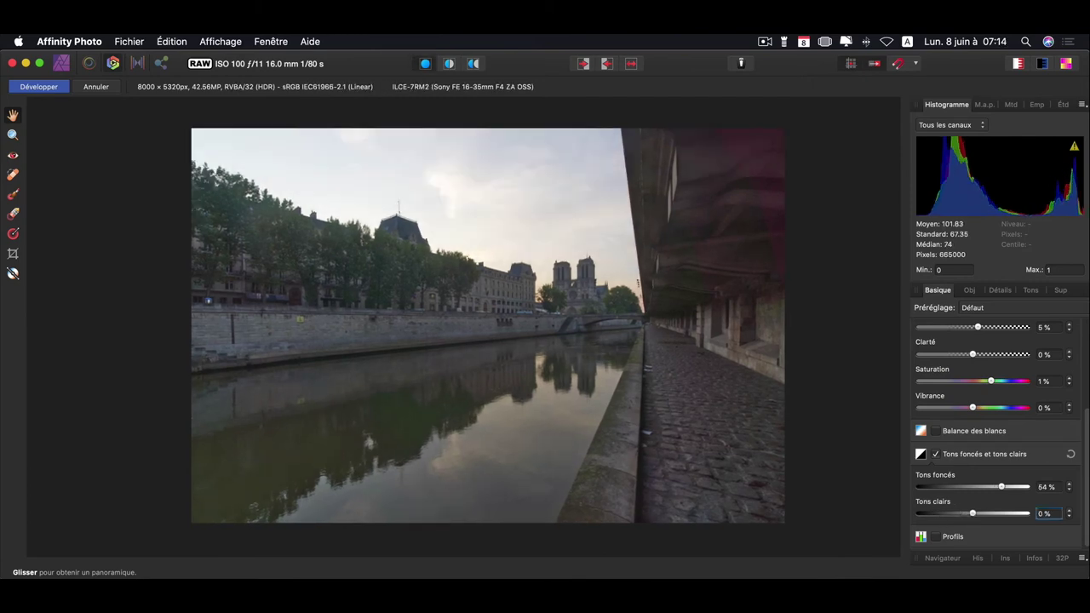
Test Tons clairs at 100 and -100, then settle it at -71%.
{"action": "type", "text": "100"}
{"action": "key", "text": "Return"}
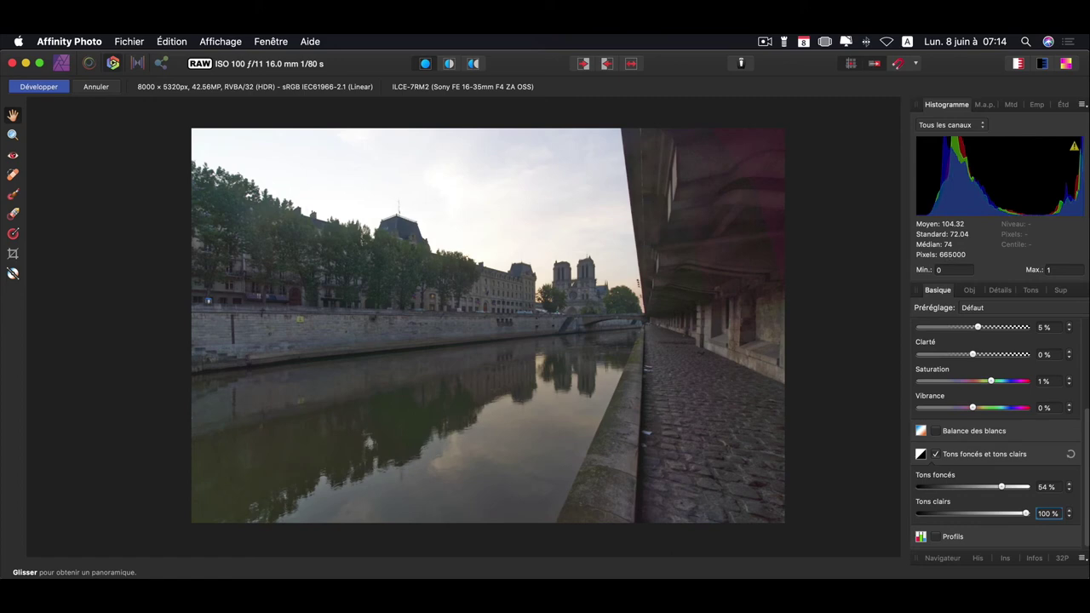
{"action": "type", "text": "-100"}
{"action": "key", "text": "Return"}
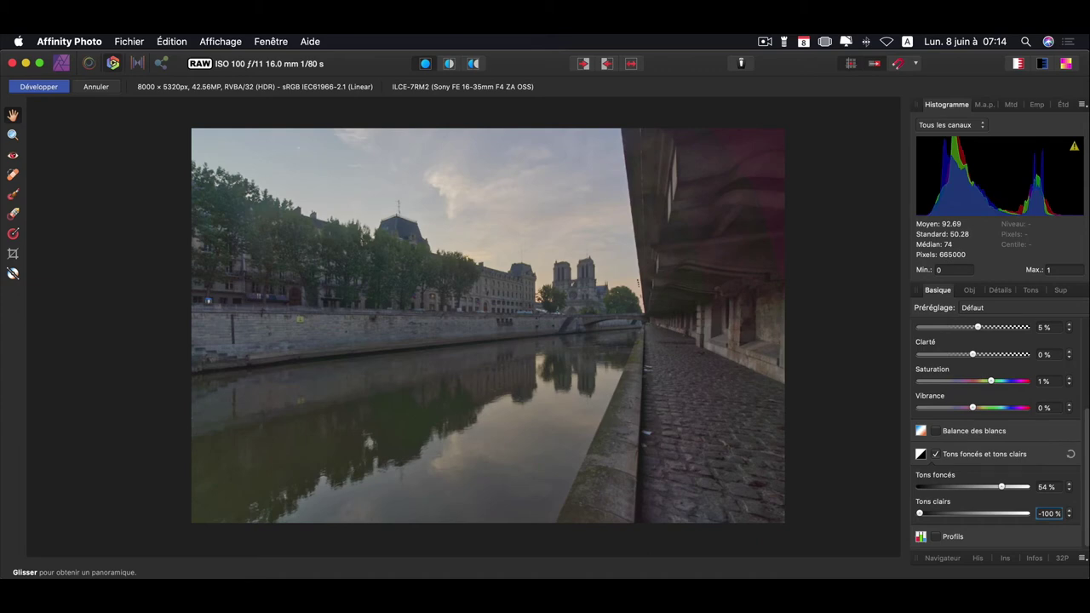
{"action": "left_click_drag", "start_coordinate": [920, 513], "coordinate": [932, 514]}
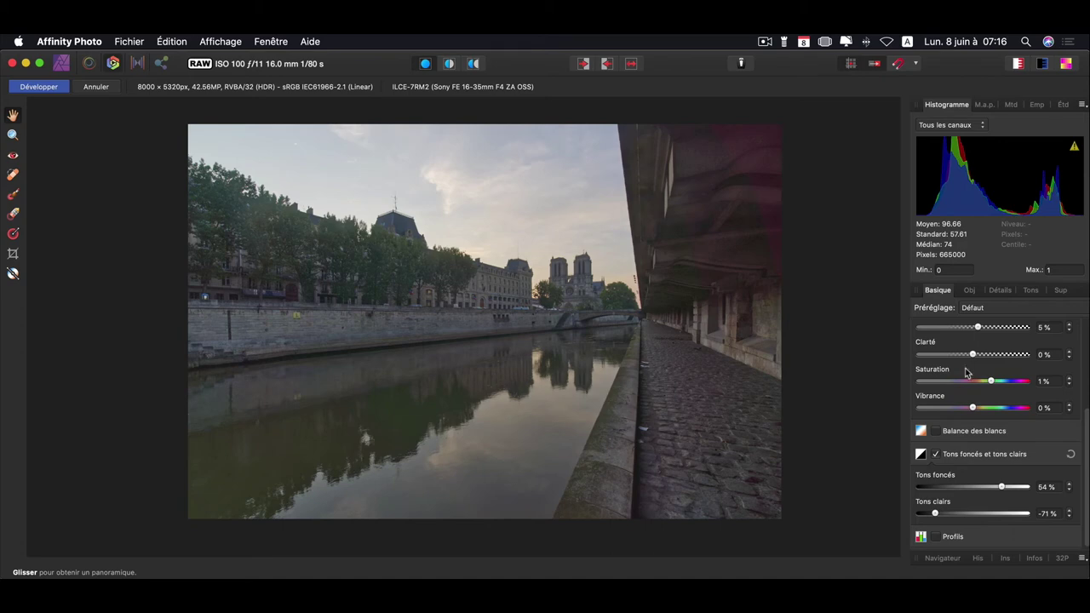
Try strong and negative Clarté values, then enter Clarté exactly at 35%.
{"action": "left_click_drag", "start_coordinate": [973, 354], "coordinate": [1020, 356]}
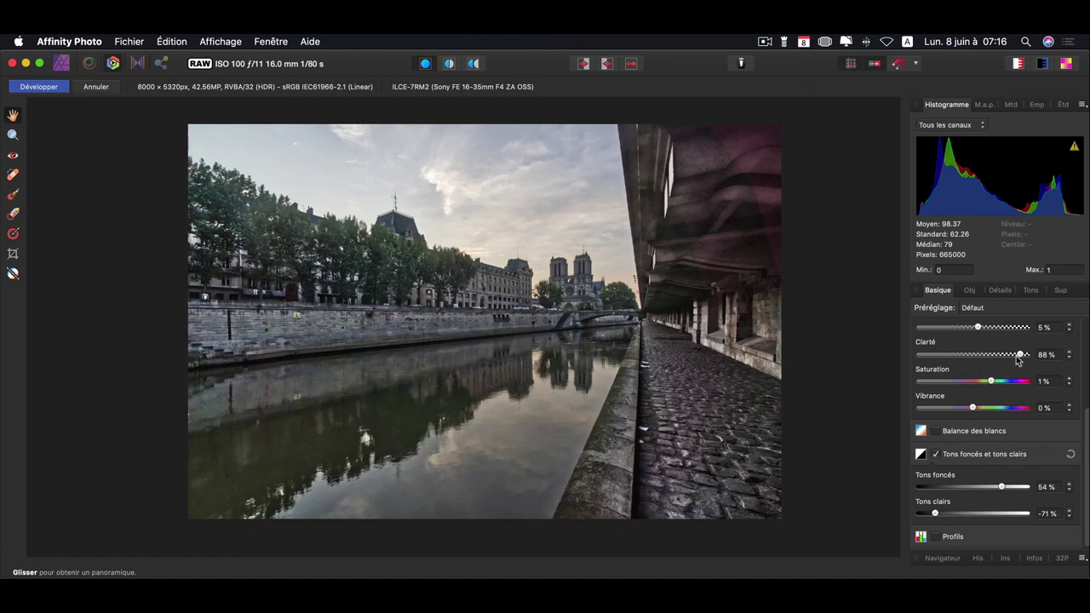
{"action": "mouse_move", "coordinate": [1022, 355]}
{"action": "left_mouse_down"}
{"action": "mouse_move", "coordinate": [979, 355]}
{"action": "mouse_move", "coordinate": [993, 355]}
{"action": "left_mouse_up"}
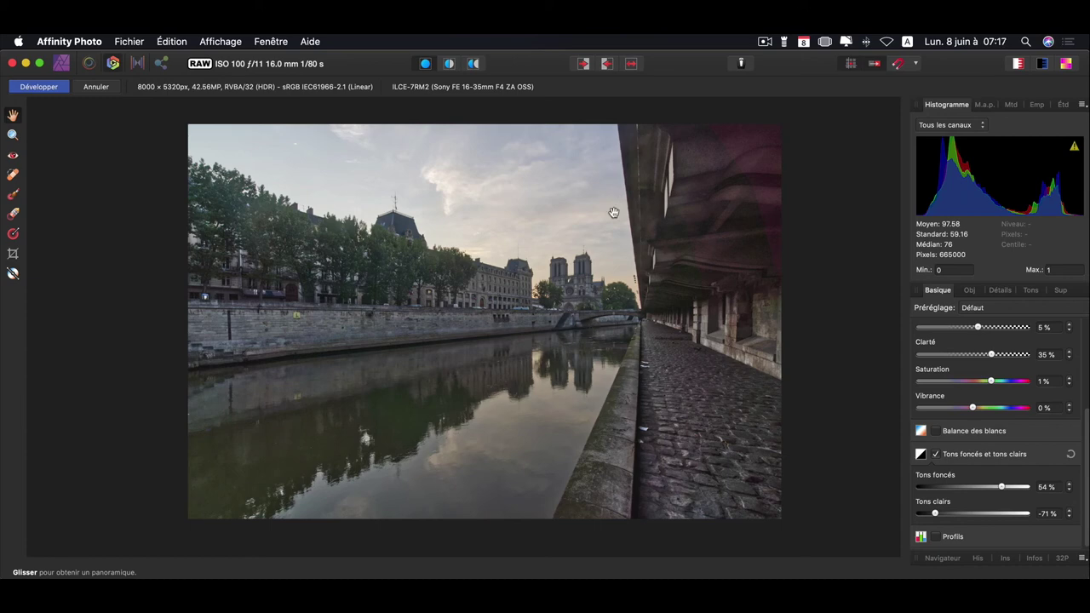
{"action": "left_click_drag", "start_coordinate": [991, 355], "coordinate": [943, 354]}
{"action": "left_click", "coordinate": [1032, 356]}
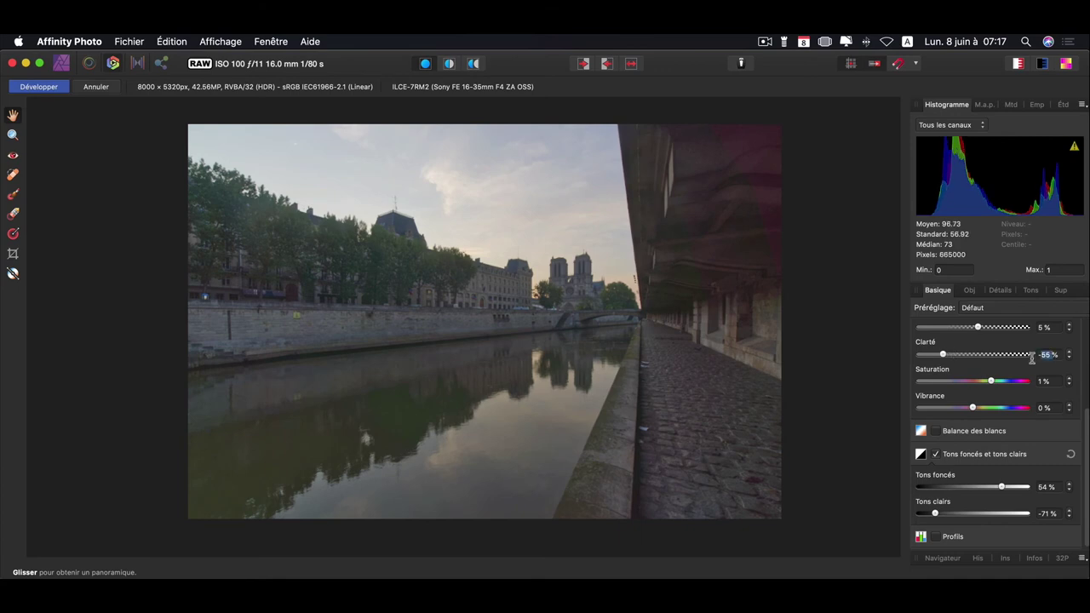
{"action": "type", "text": "35"}
{"action": "key", "text": "Return"}
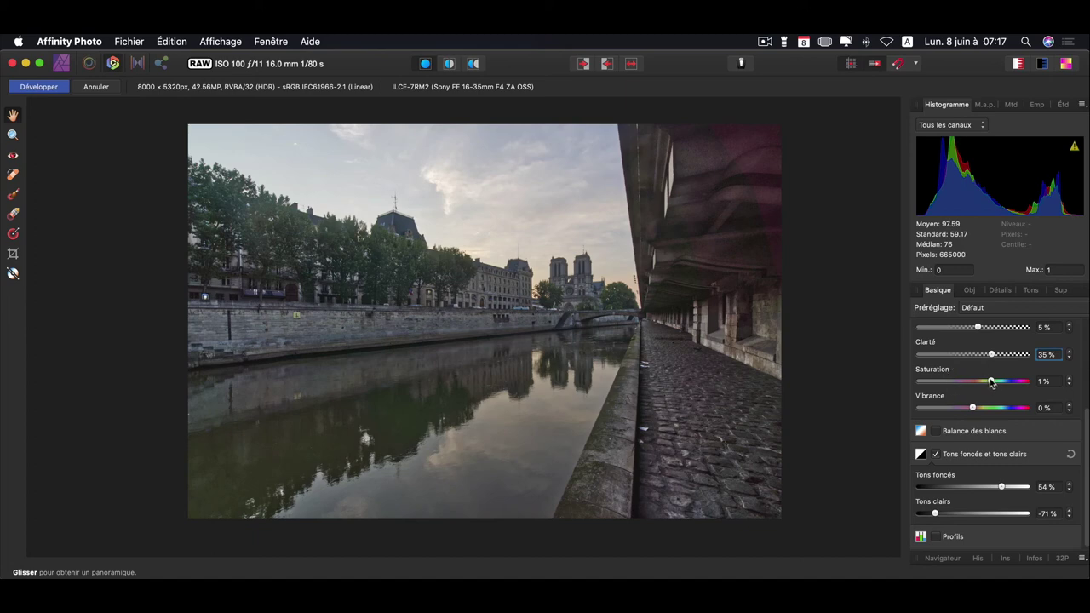
Test extremes, then settle Saturation at 16% and Vibrance at 11%.
{"action": "left_click_drag", "start_coordinate": [992, 383], "coordinate": [1027, 381]}
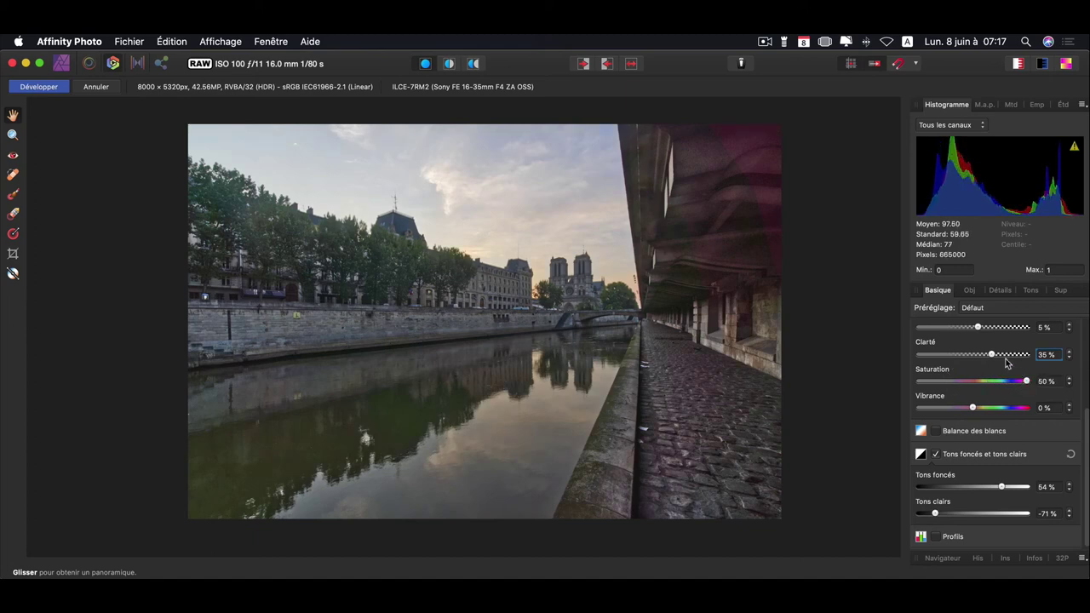
{"action": "left_click_drag", "start_coordinate": [1008, 385], "coordinate": [928, 390]}
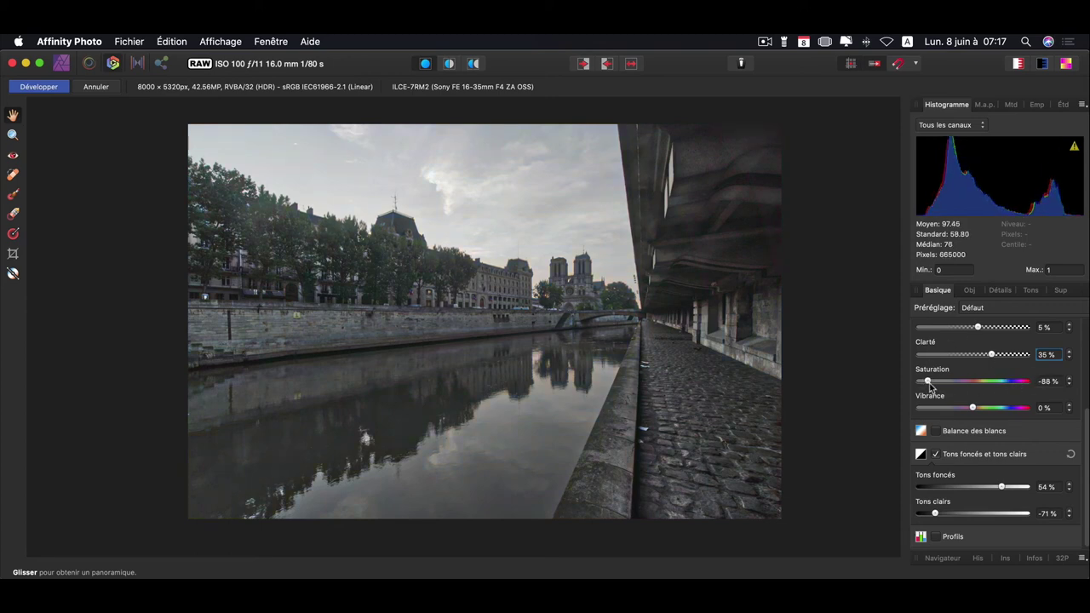
{"action": "left_click_drag", "start_coordinate": [927, 382], "coordinate": [1027, 383]}
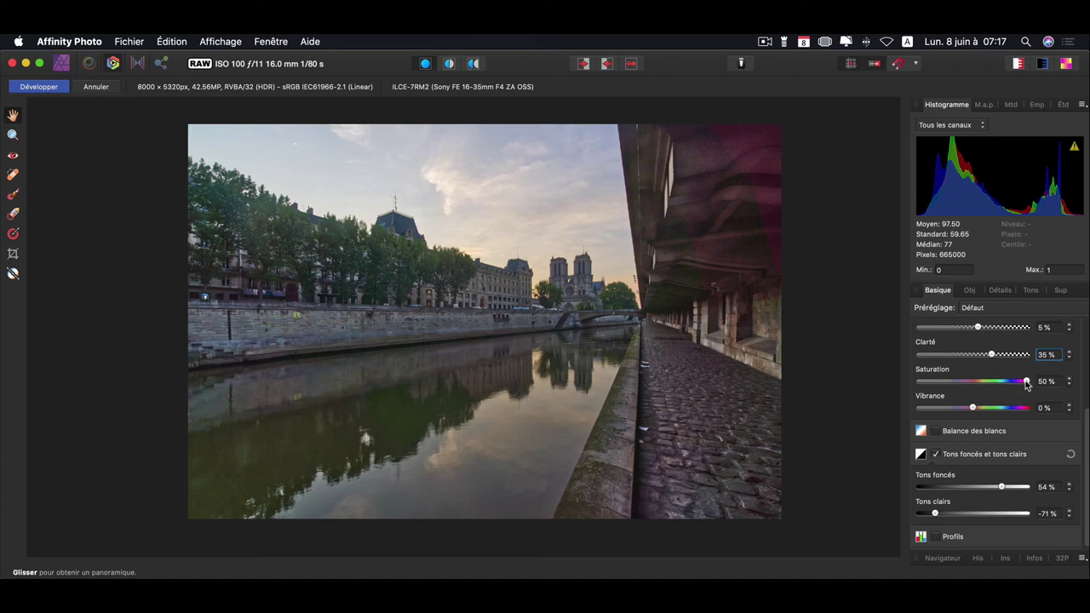
{"action": "mouse_move", "coordinate": [1028, 385]}
{"action": "left_mouse_down"}
{"action": "mouse_move", "coordinate": [999, 387]}
{"action": "mouse_move", "coordinate": [1023, 409]}
{"action": "left_mouse_up"}
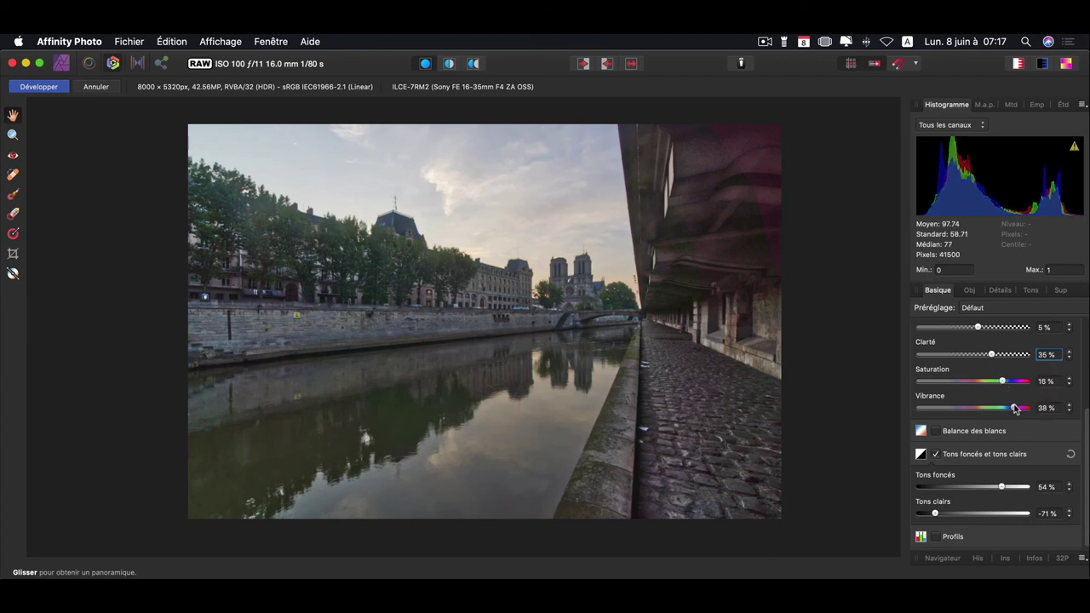
{"action": "left_click_drag", "start_coordinate": [1023, 409], "coordinate": [919, 416]}
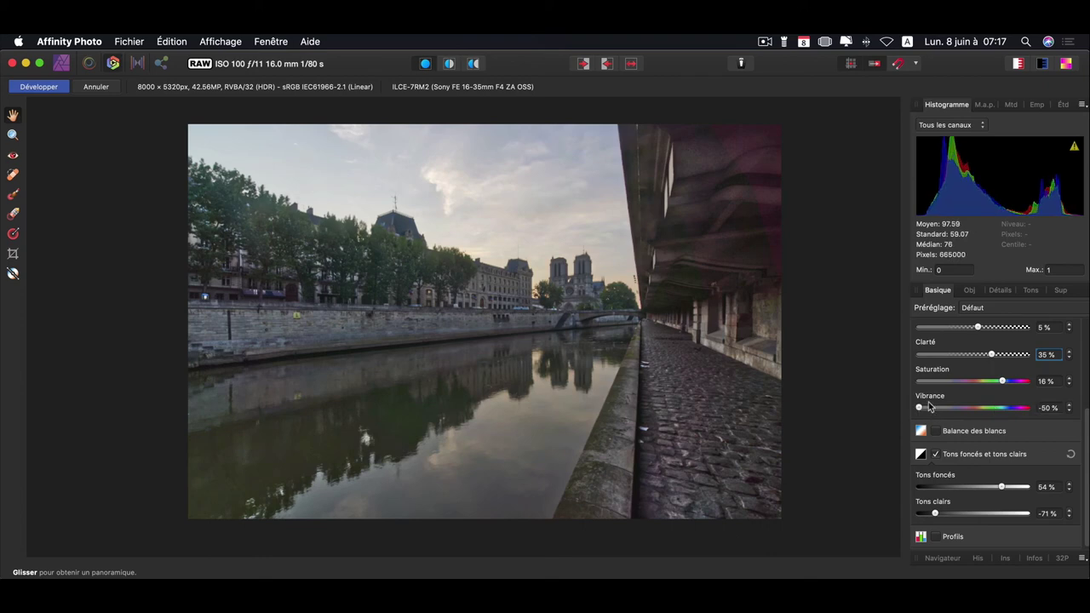
{"action": "left_click_drag", "start_coordinate": [920, 410], "coordinate": [986, 410]}
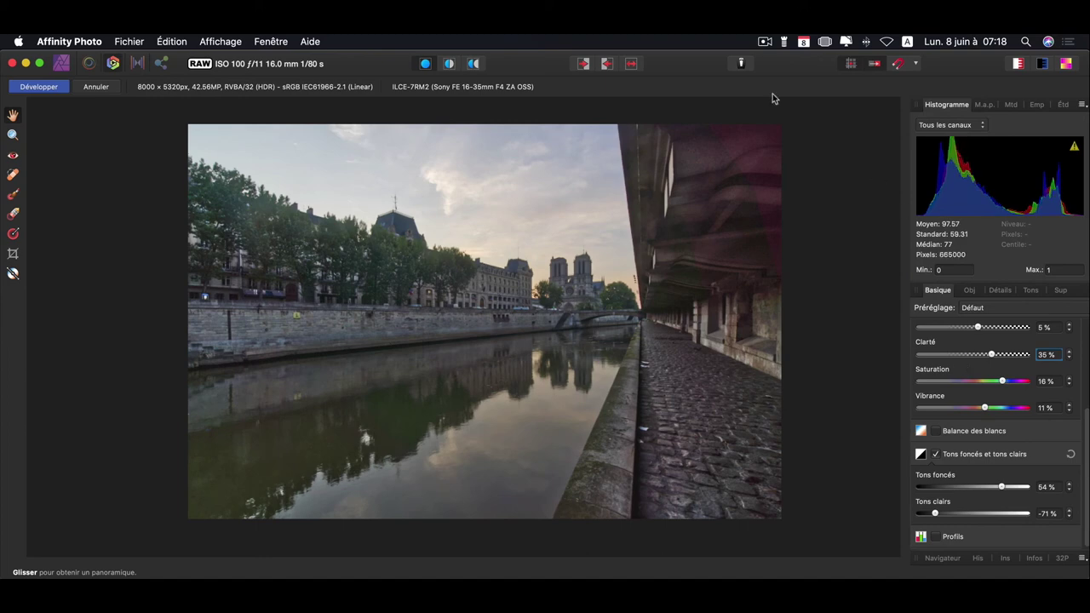
{"action": "left_click", "coordinate": [449, 65]}
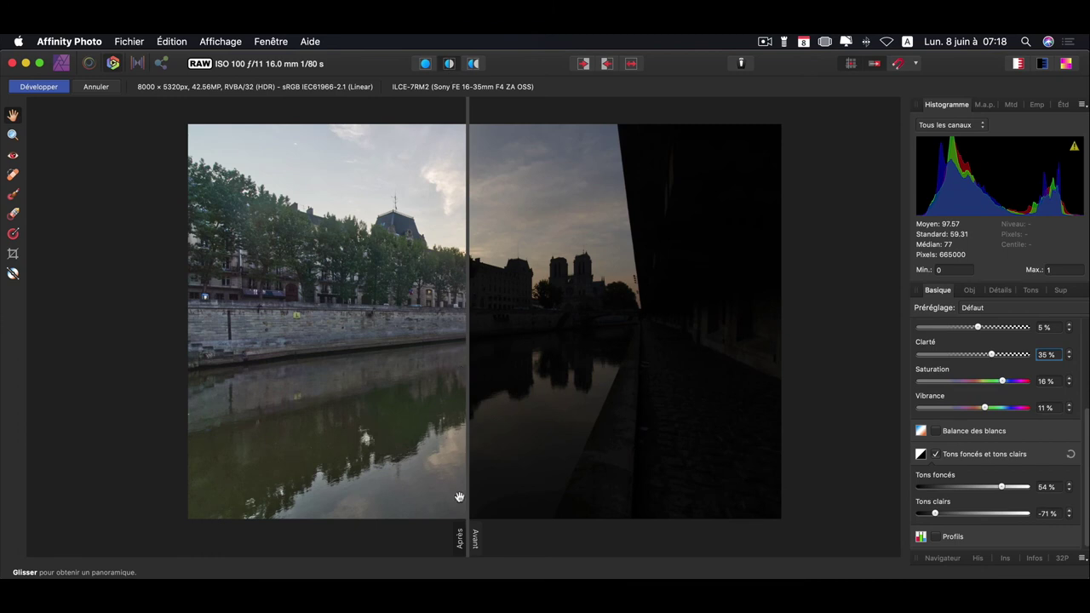
{"action": "mouse_move", "coordinate": [485, 533]}
{"action": "left_mouse_down"}
{"action": "mouse_move", "coordinate": [470, 535]}
{"action": "mouse_move", "coordinate": [487, 536]}
{"action": "left_mouse_up"}
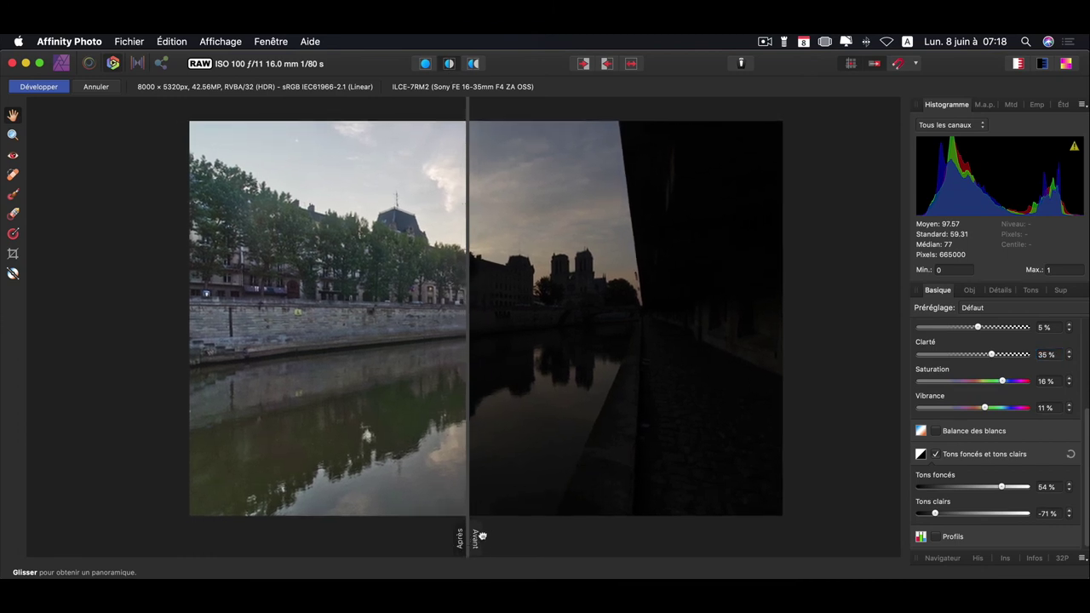
{"action": "mouse_move", "coordinate": [519, 482]}
{"action": "left_mouse_down"}
{"action": "mouse_move", "coordinate": [390, 485]}
{"action": "mouse_move", "coordinate": [653, 467]}
{"action": "mouse_move", "coordinate": [497, 475]}
{"action": "mouse_move", "coordinate": [535, 488]}
{"action": "mouse_move", "coordinate": [520, 485]}
{"action": "left_mouse_up"}
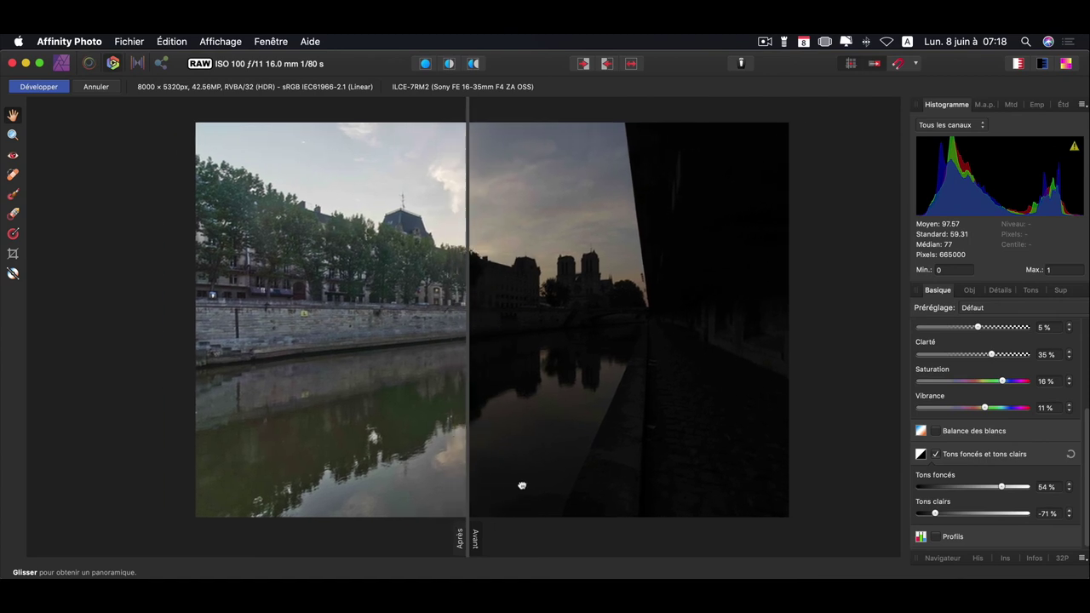
{"action": "left_click", "coordinate": [474, 64]}
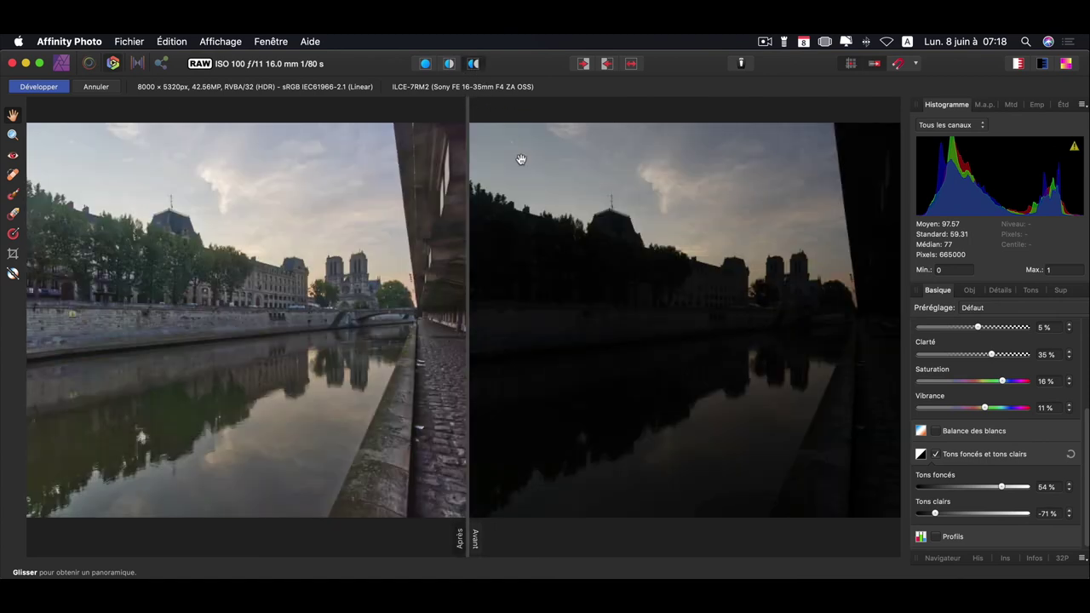
{"action": "left_click", "coordinate": [450, 63]}
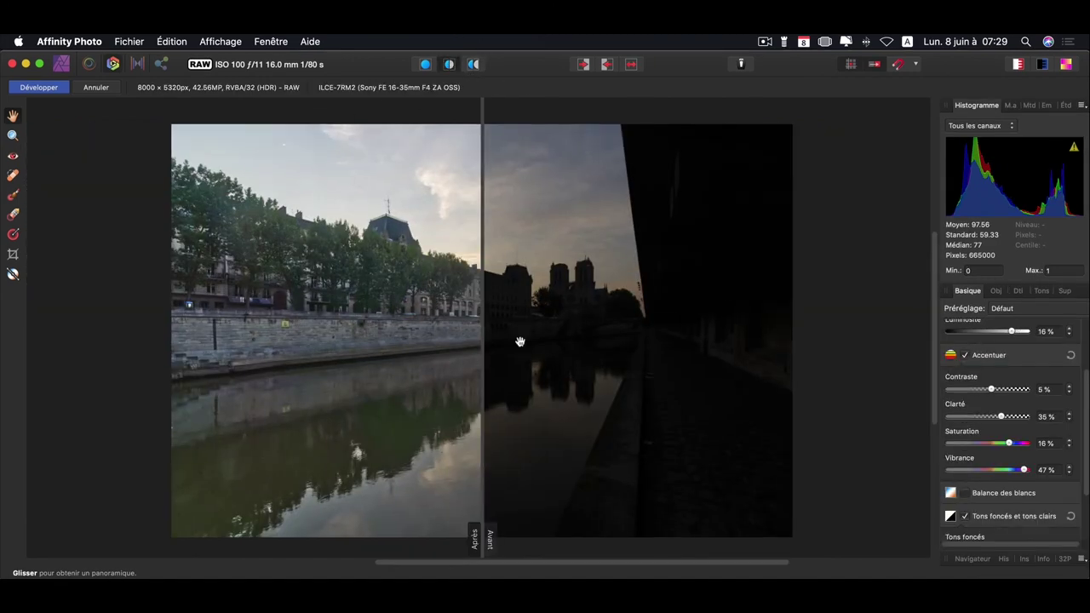
{"action": "left_click", "coordinate": [473, 63]}
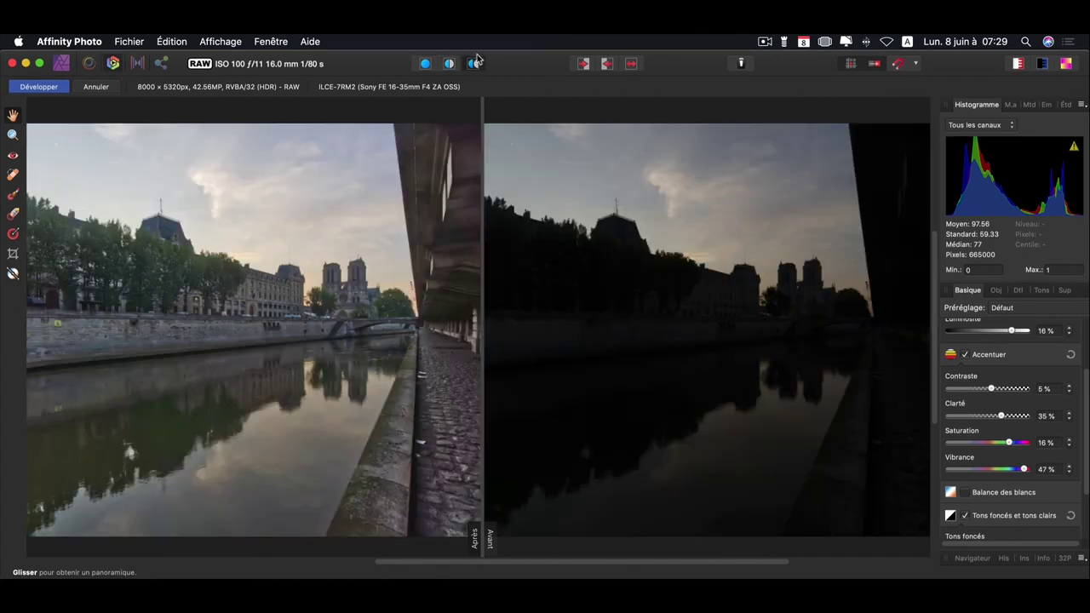
{"action": "left_click", "coordinate": [425, 63]}
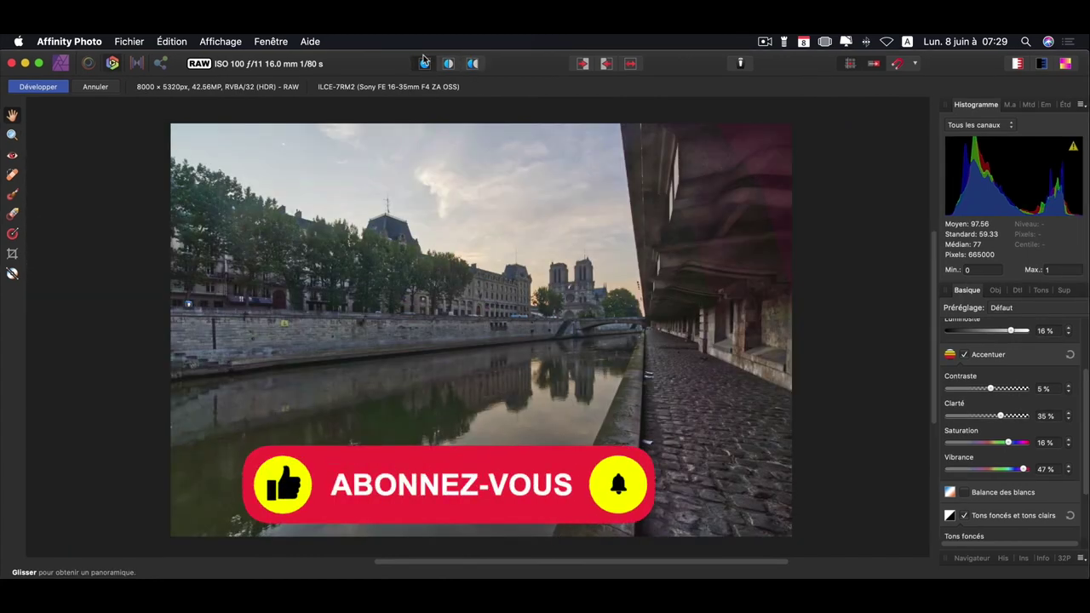